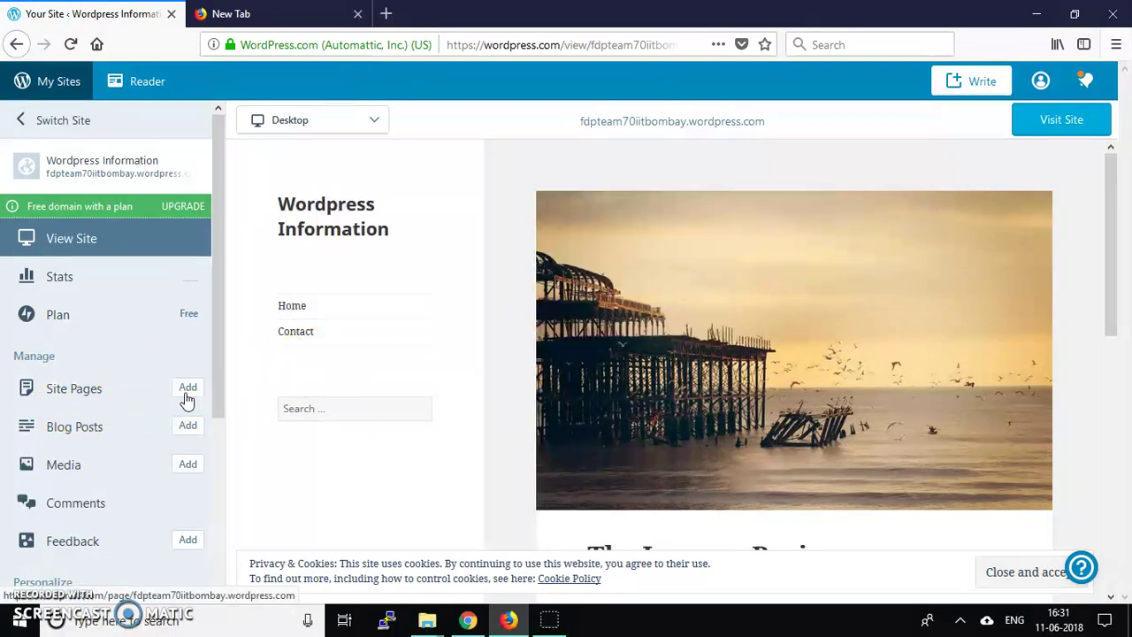
# Add a new site page and title it 'My Info'
pyautogui.click(132, 399)
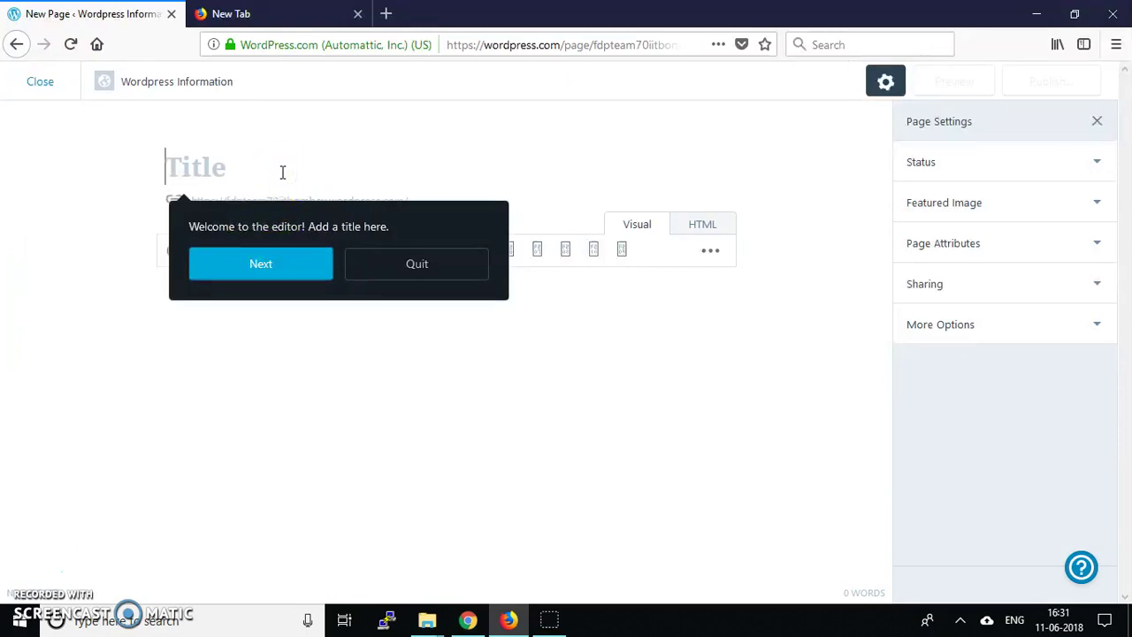
pyautogui.write('My Info')
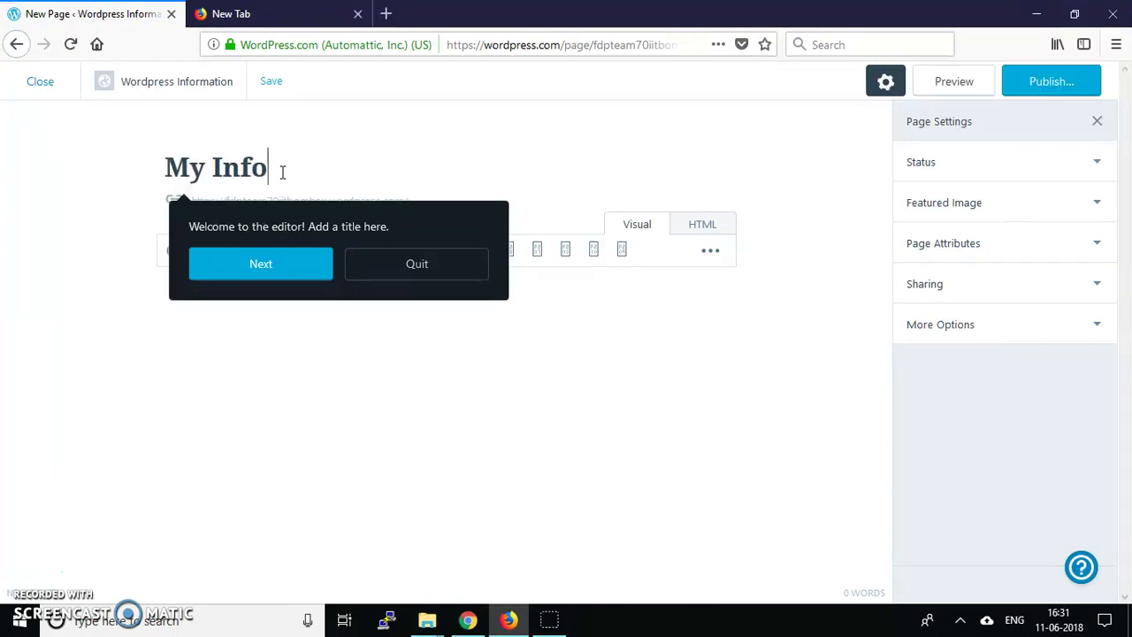
# Write a one-line self-introduction as an Electronics and Telecommunication assistant professor in the page body
pyautogui.click(283, 264)
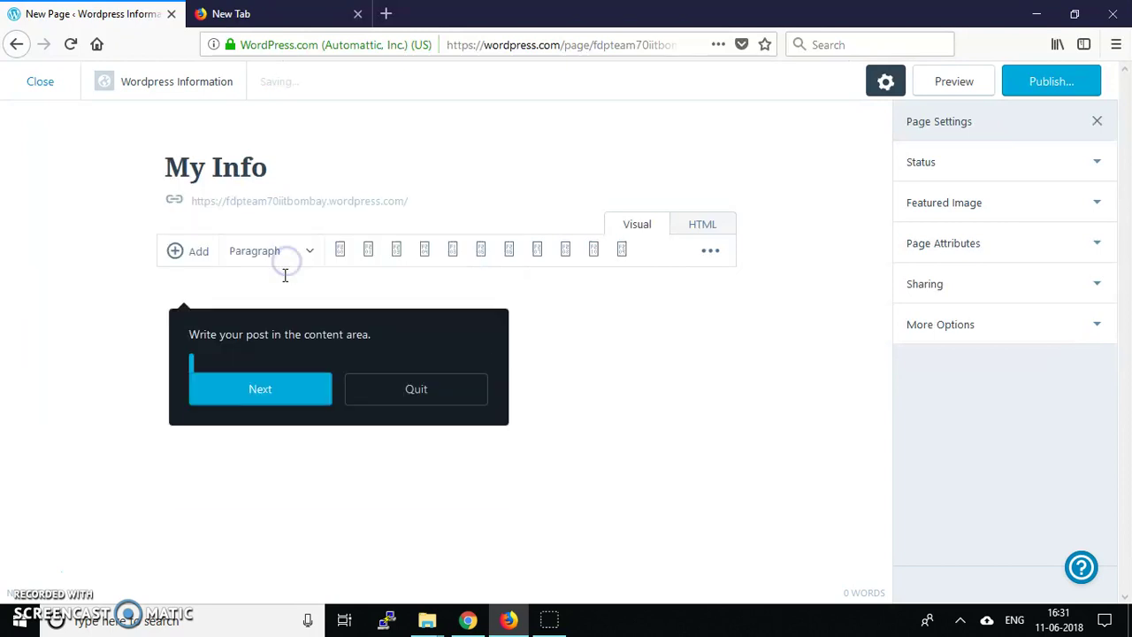
pyautogui.write('The quick brown fox jumped over the lazy')
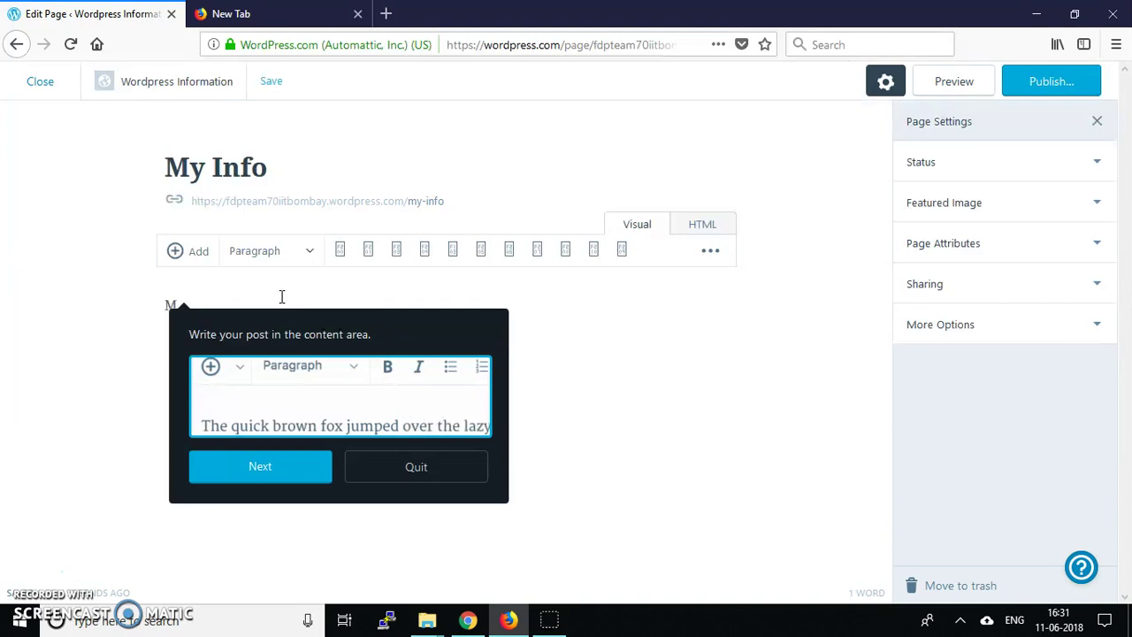
pyautogui.write('ame is Ravikant and I am A')
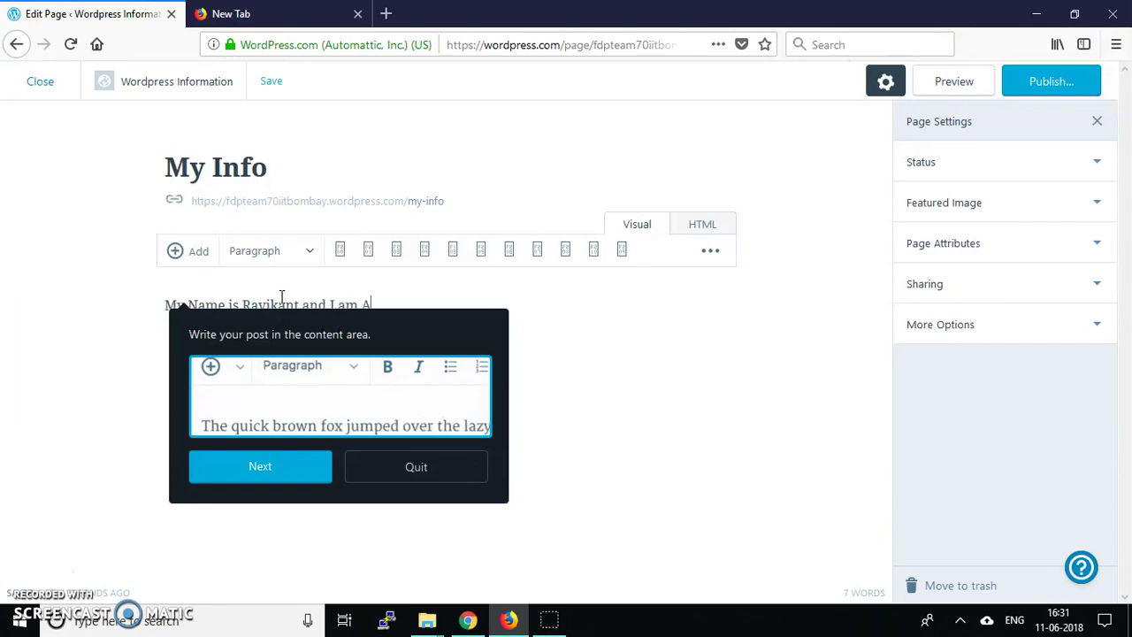
pyautogui.write('ssistant Professor in E')
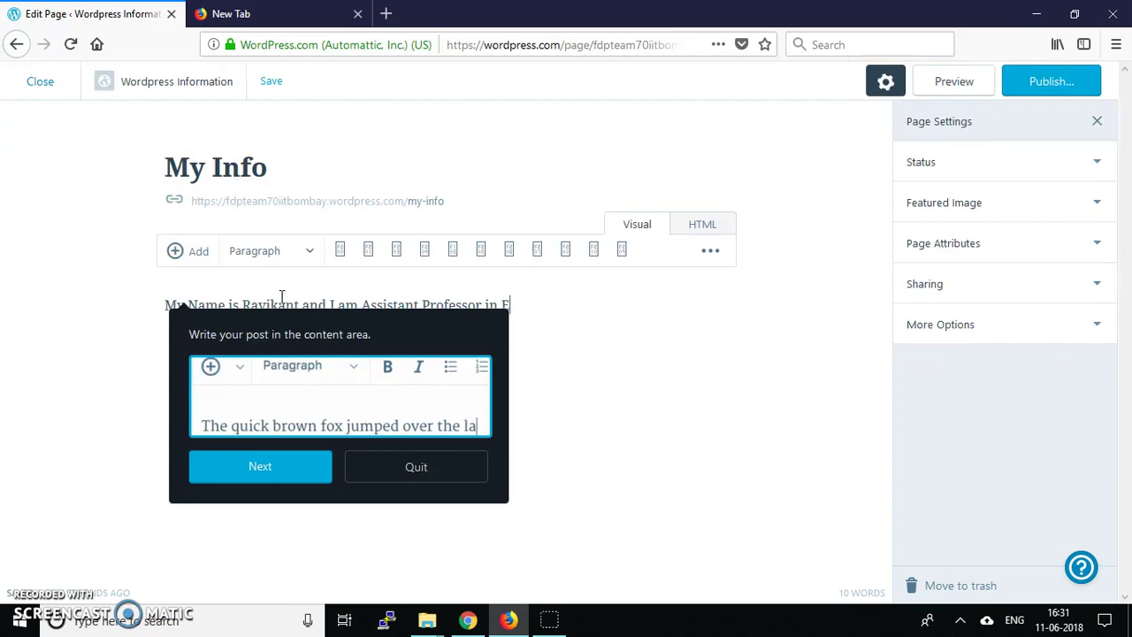
pyautogui.write('lectronics and Telecommunication')
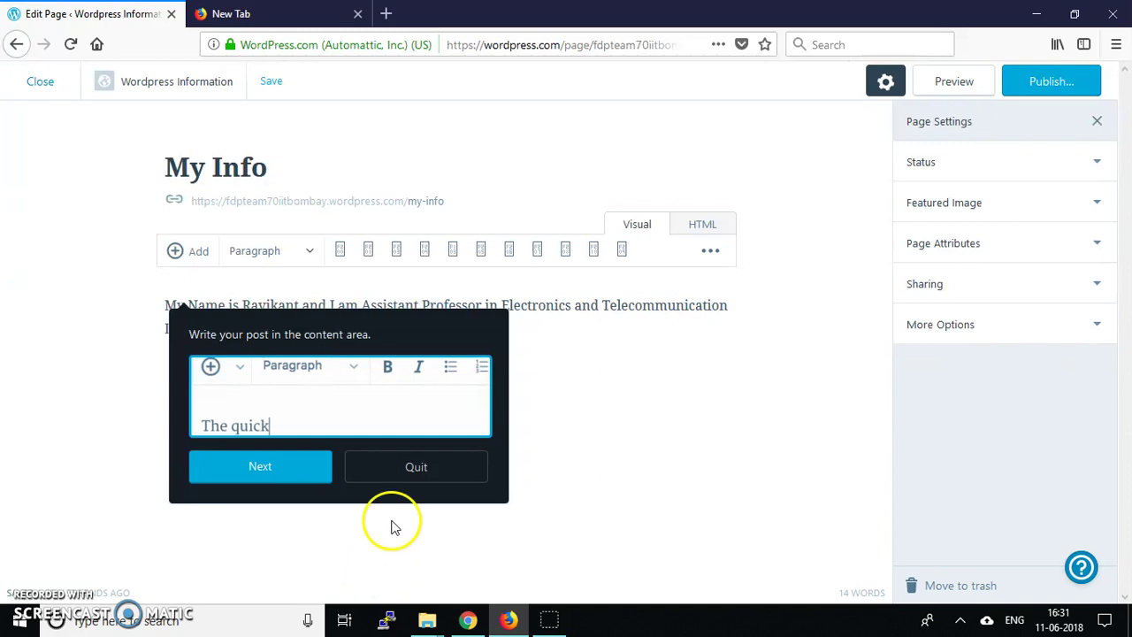
pyautogui.click(303, 472)
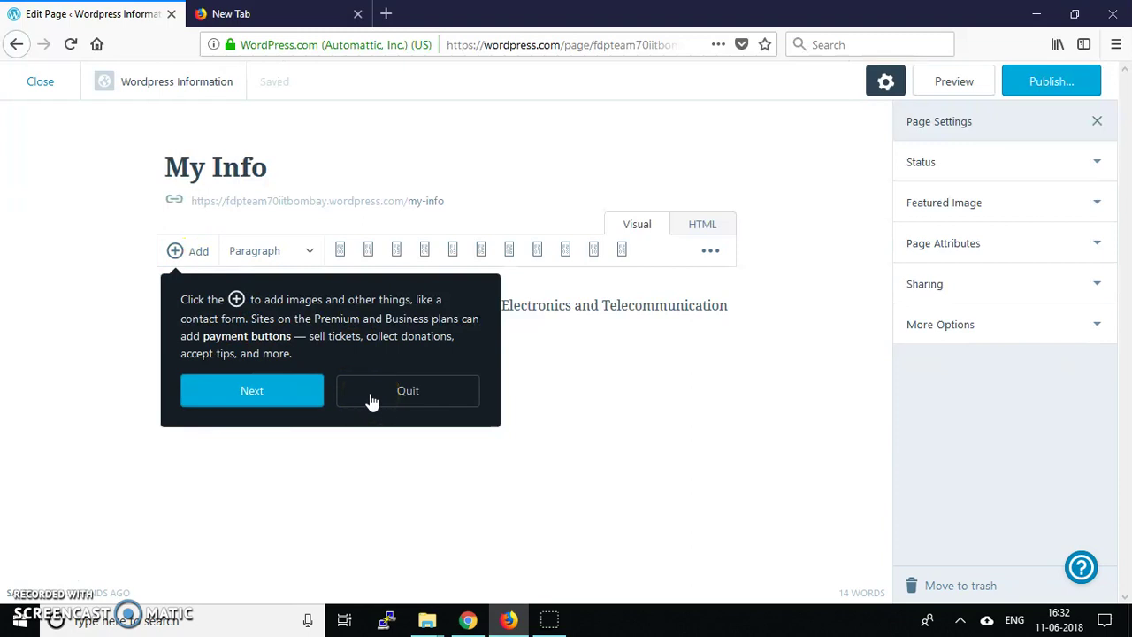
# Quit the editor tour and preview the My Info page, then return to the editor
pyautogui.click(416, 398)
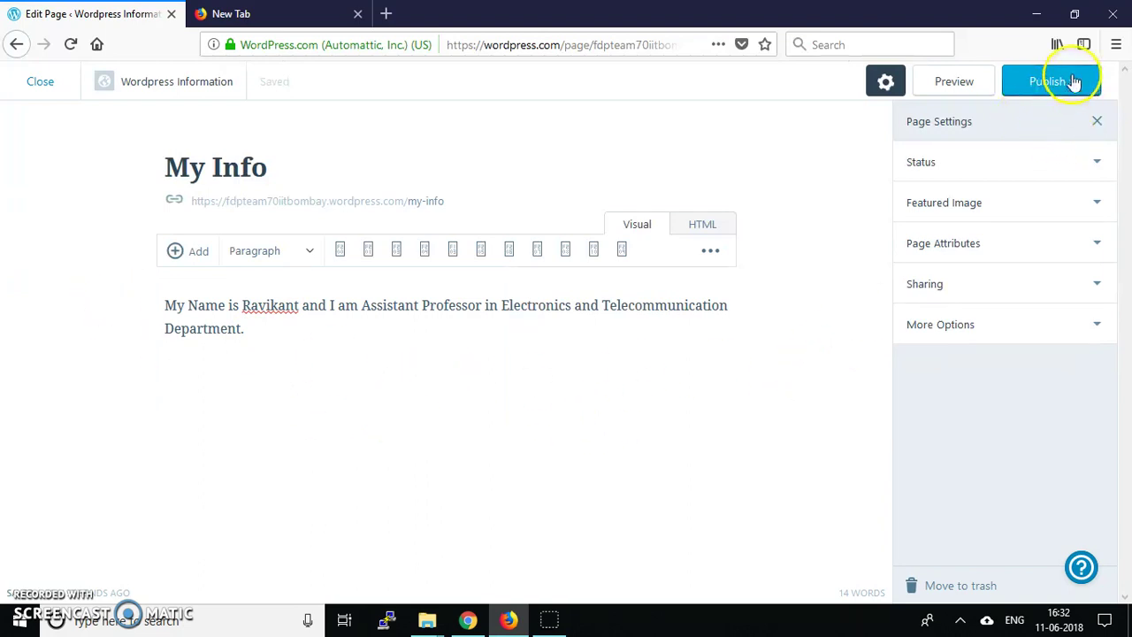
pyautogui.click(939, 84)
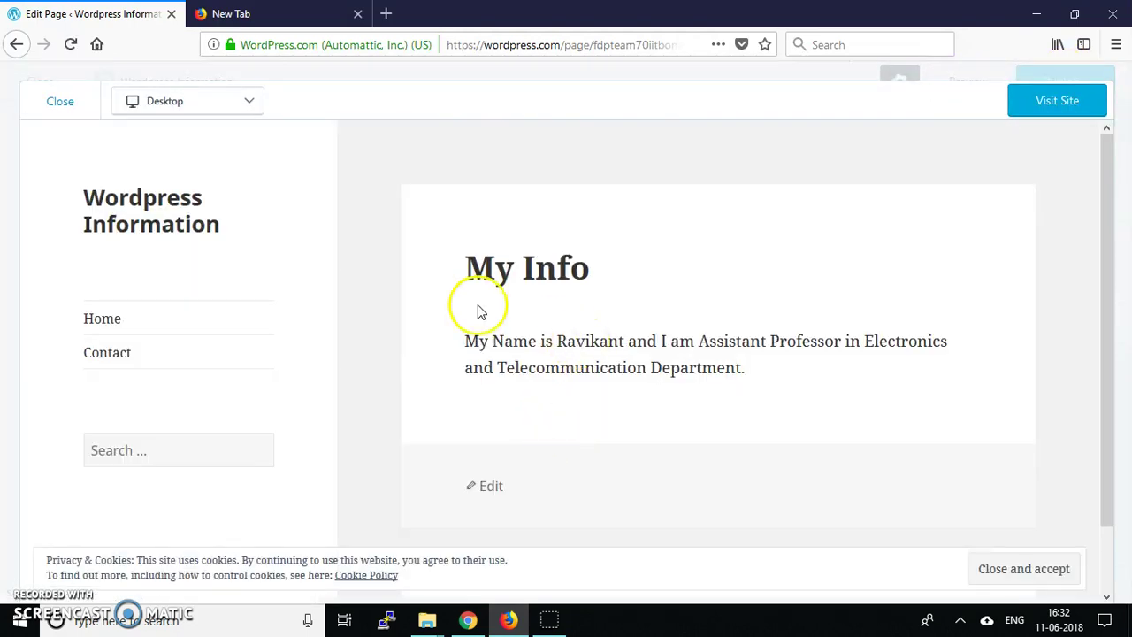
pyautogui.scroll(-2, 717, 339)
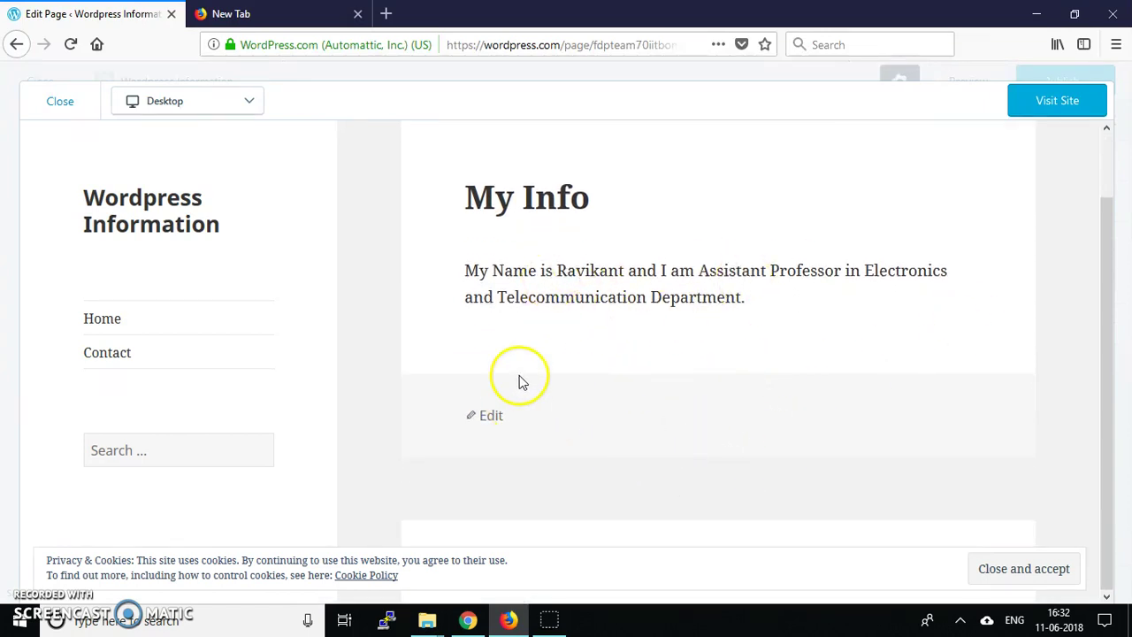
pyautogui.click(74, 105)
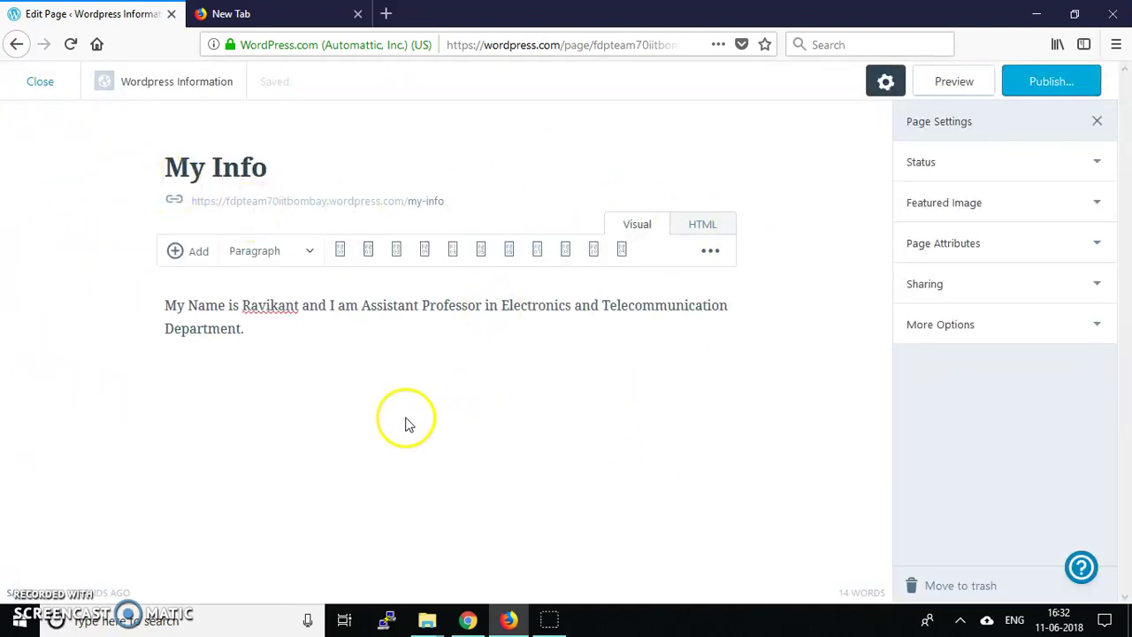
# Publish the My Info page and return to the site dashboard
pyautogui.click(1035, 88)
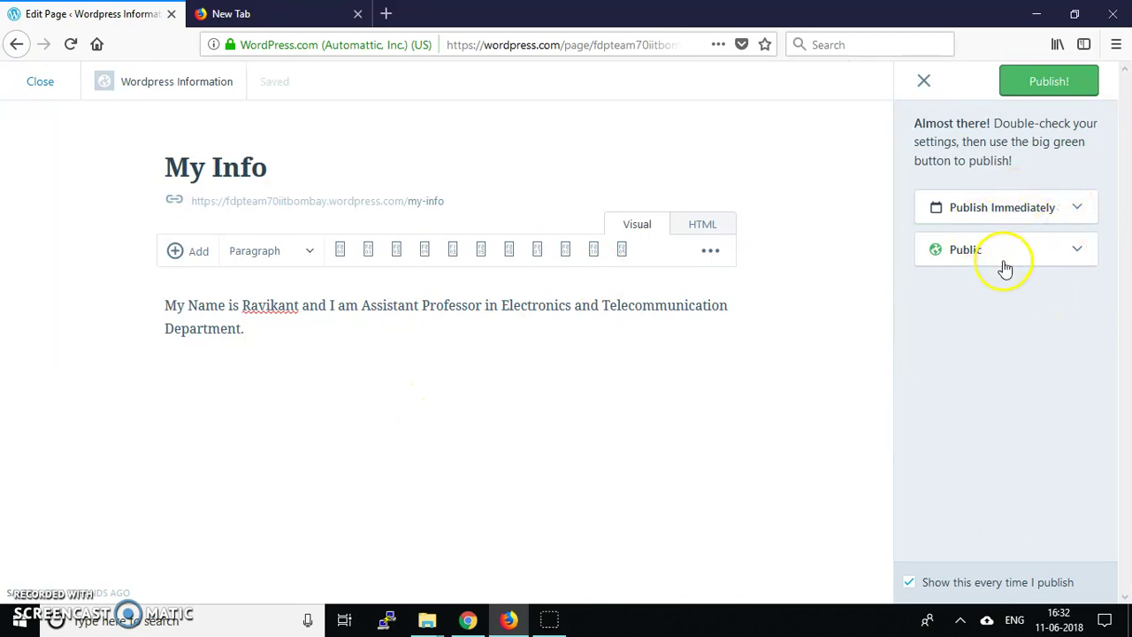
pyautogui.click(1060, 73)
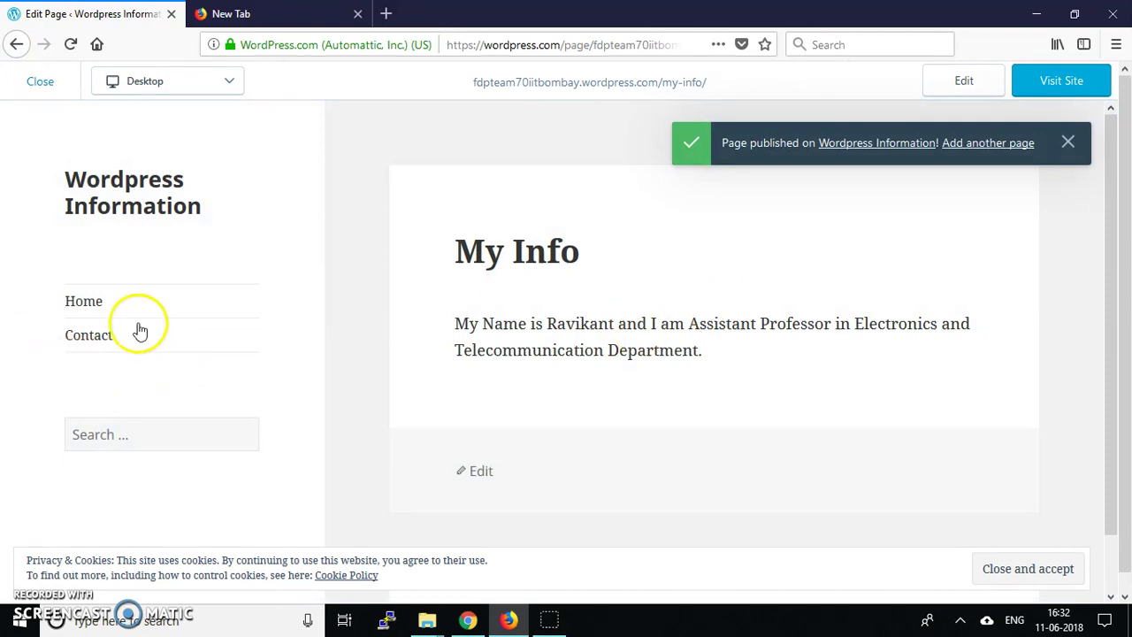
pyautogui.click(46, 83)
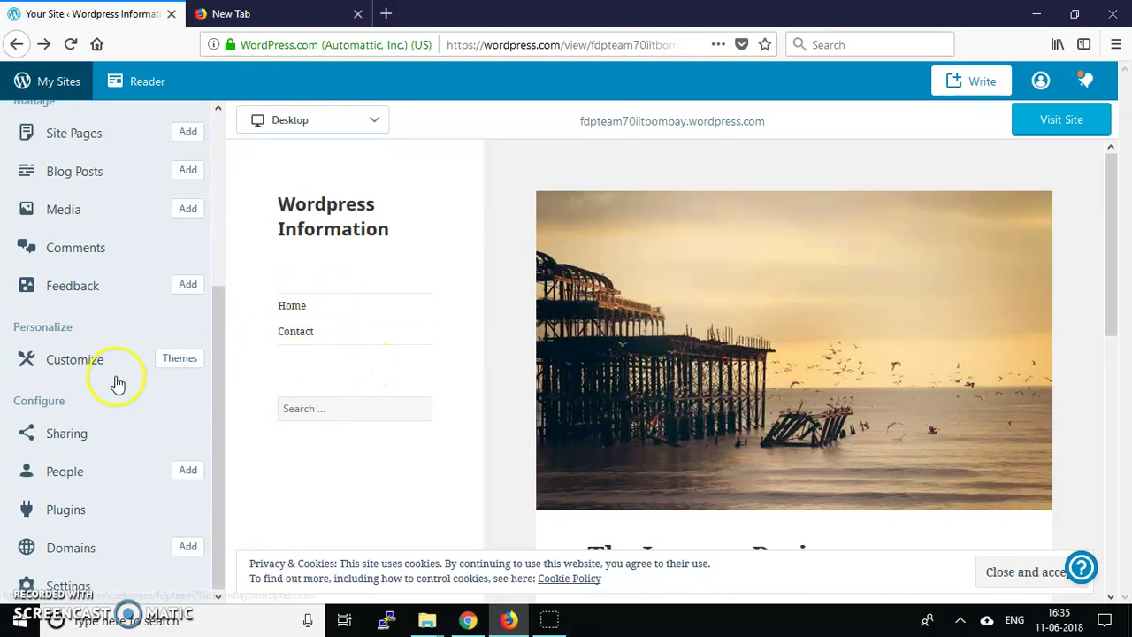
# Add the My Info page to the Primary menu in the site Customizer
pyautogui.scroll(3, 114, 380)
pyautogui.scroll(-1, 114, 384)
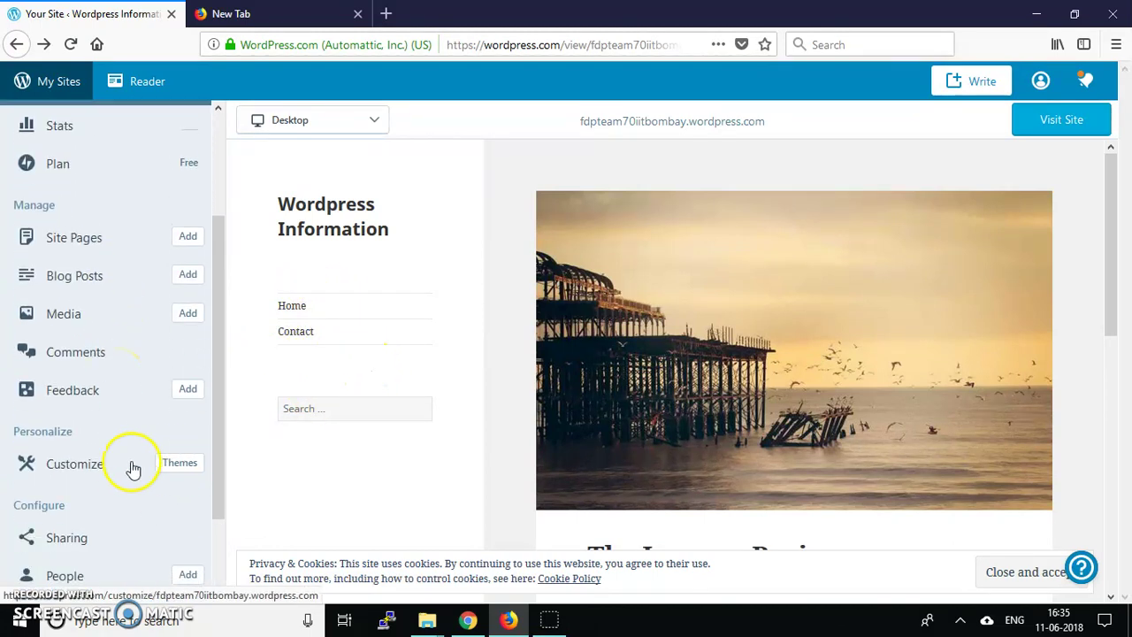
pyautogui.click(110, 466)
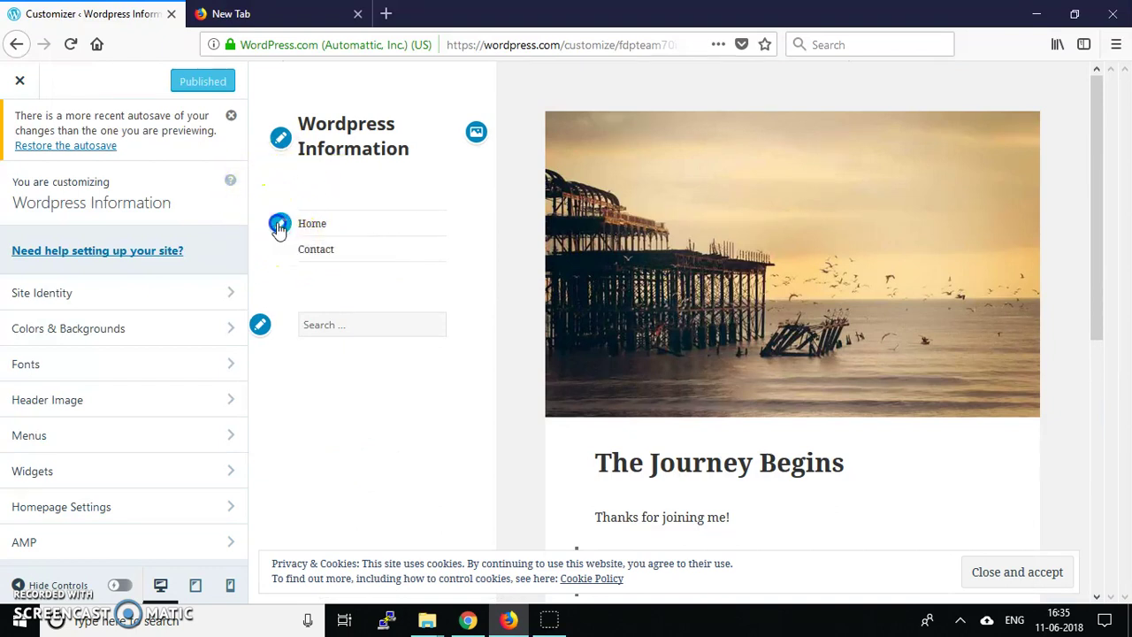
pyautogui.click(278, 224)
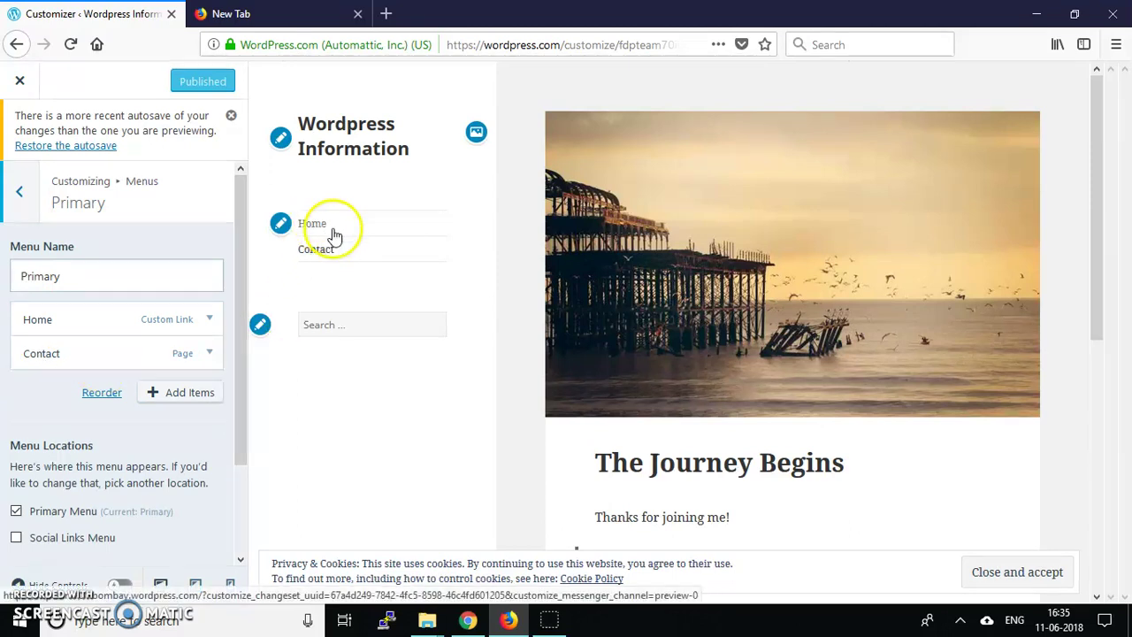
pyautogui.click(178, 395)
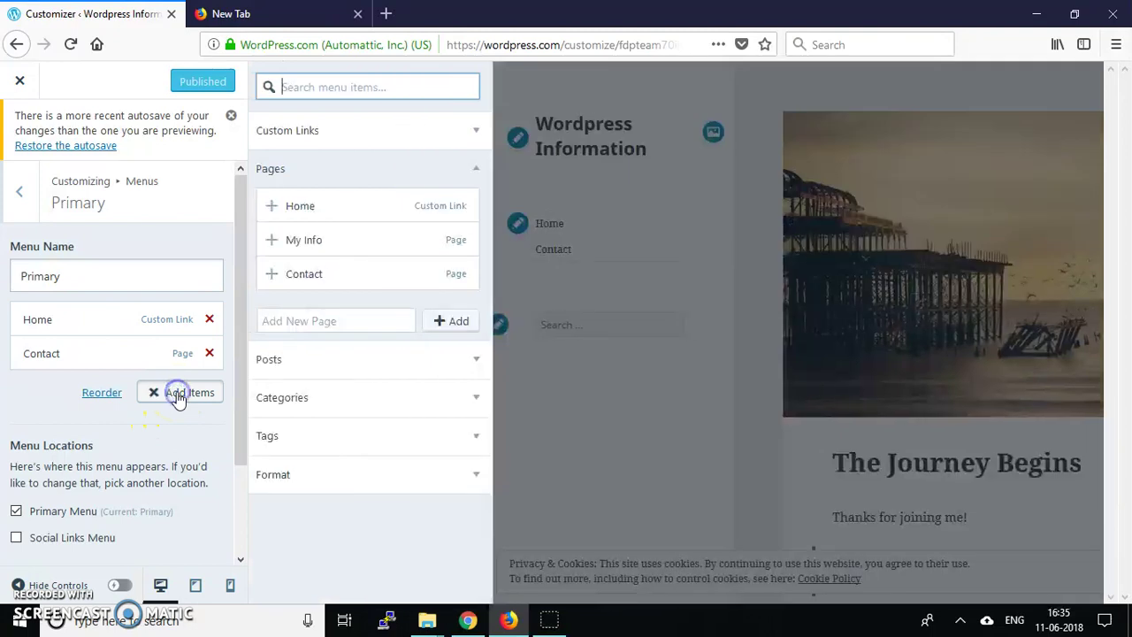
pyautogui.click(321, 247)
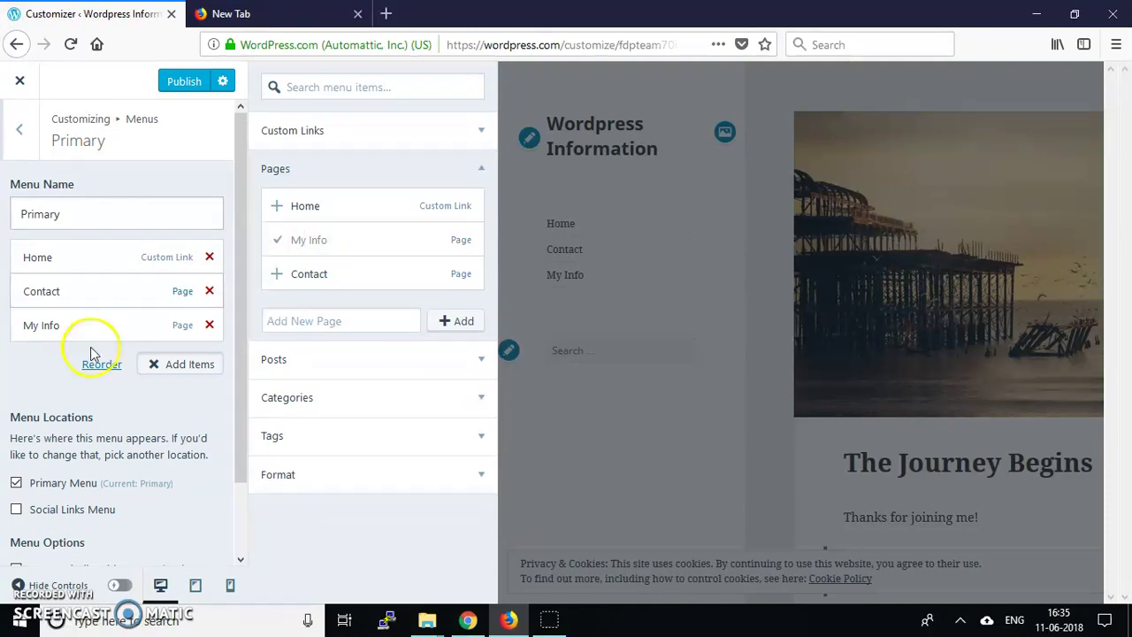
# Publish the menu change and go back to the main Customizer options
pyautogui.click(186, 83)
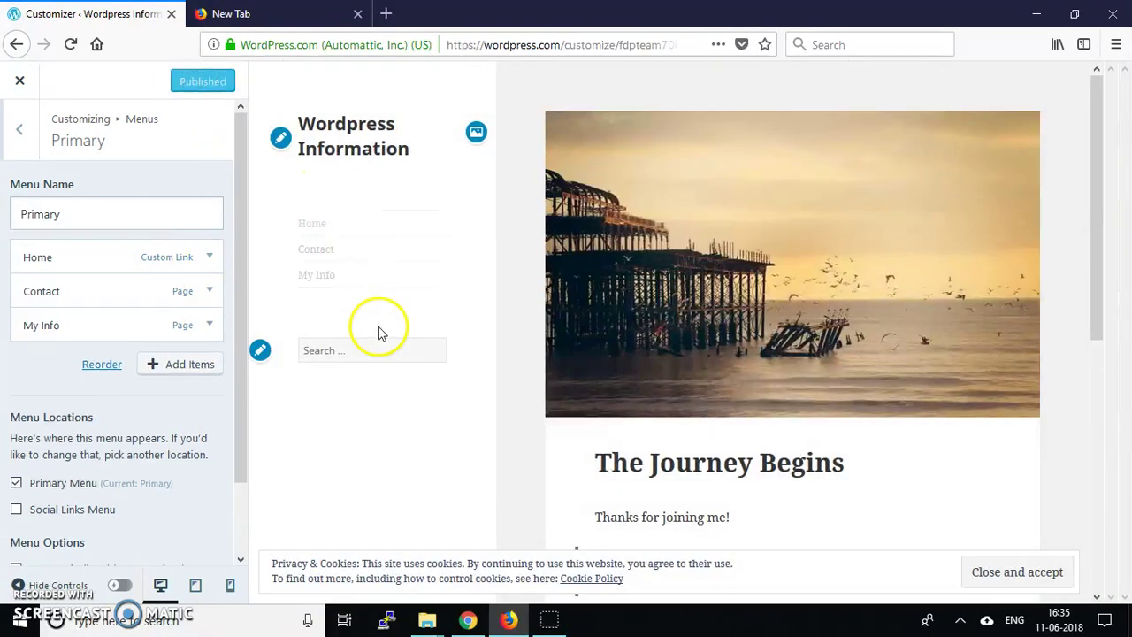
pyautogui.click(314, 256)
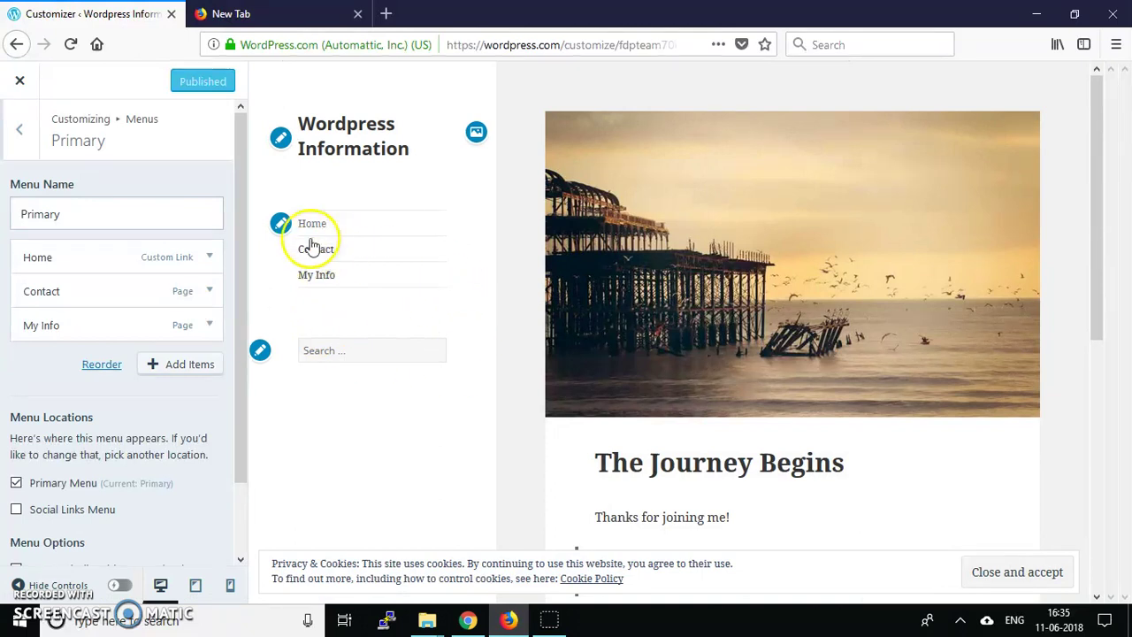
pyautogui.click(17, 132)
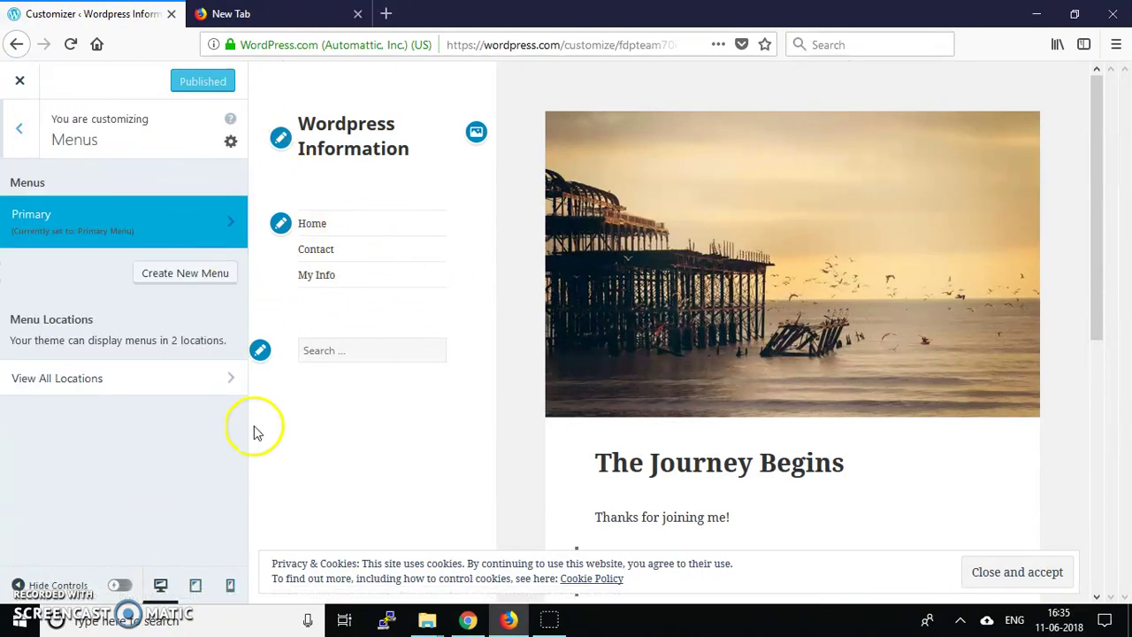
pyautogui.click(19, 130)
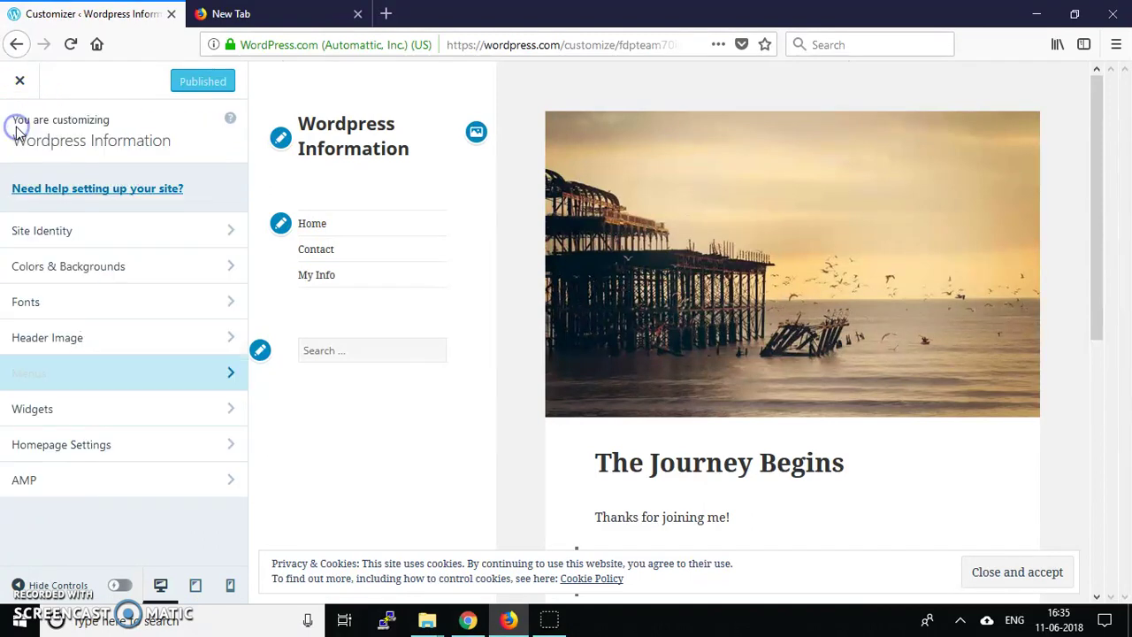
# Return to Blog Posts and bring up the action menu for 'The Journey Begins'
pyautogui.click(21, 82)
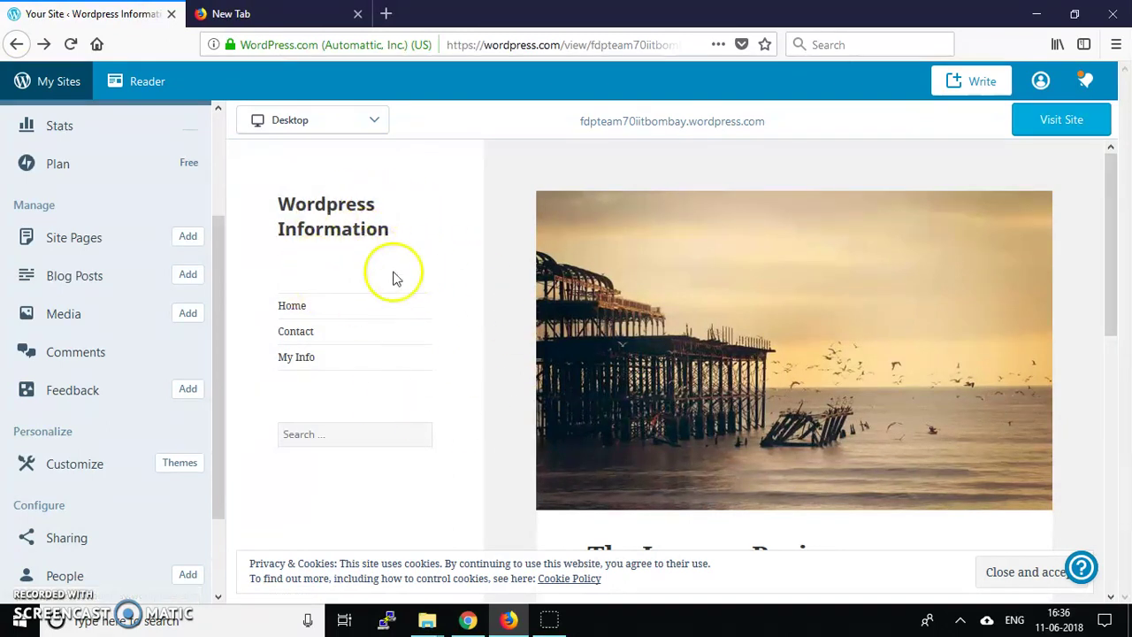
pyautogui.scroll(-4, 619, 385)
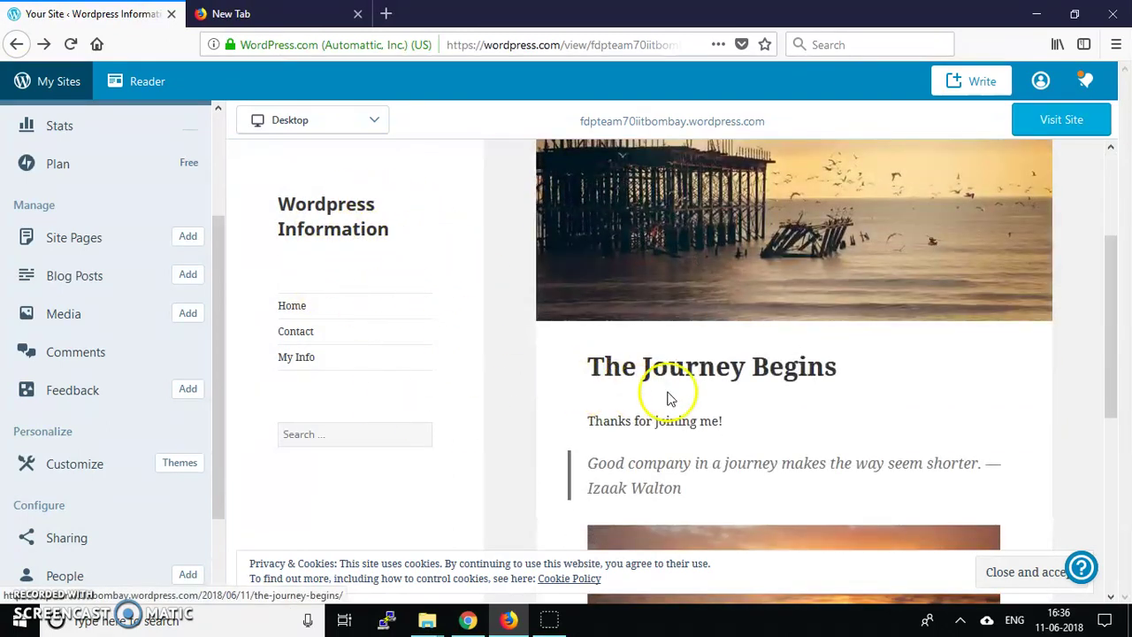
pyautogui.scroll(2, 748, 354)
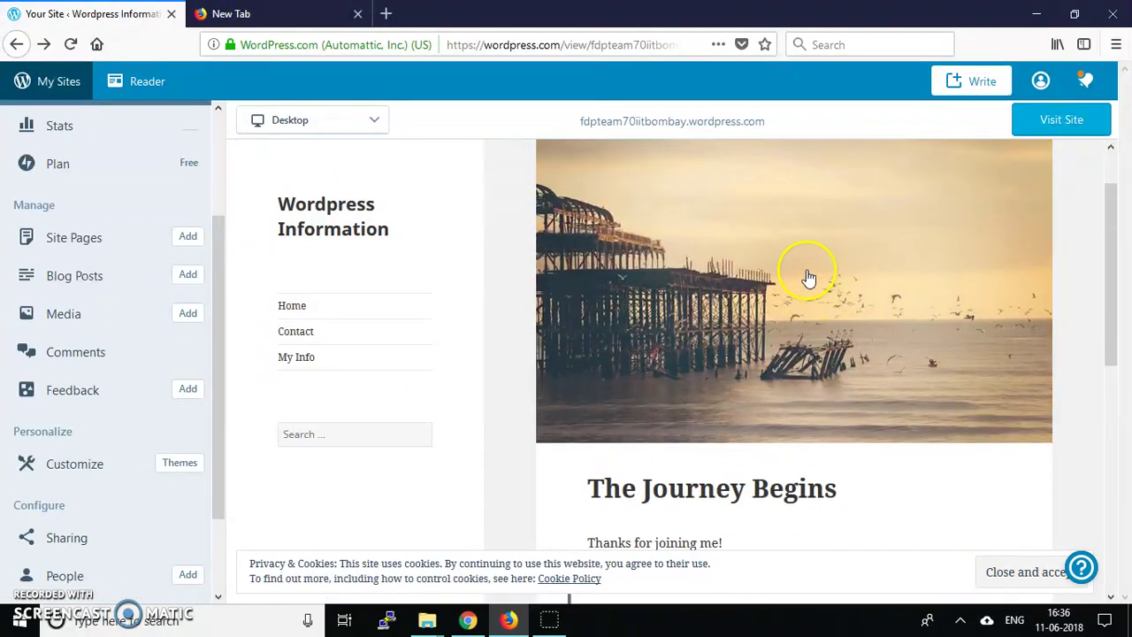
pyautogui.scroll(1, 803, 278)
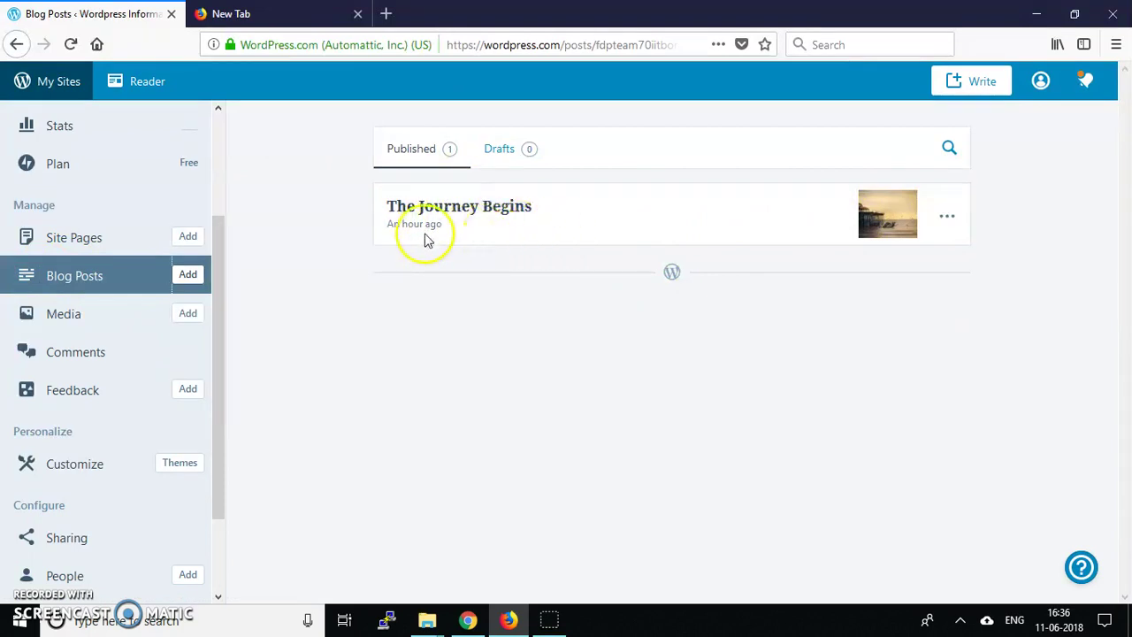
pyautogui.click(948, 216)
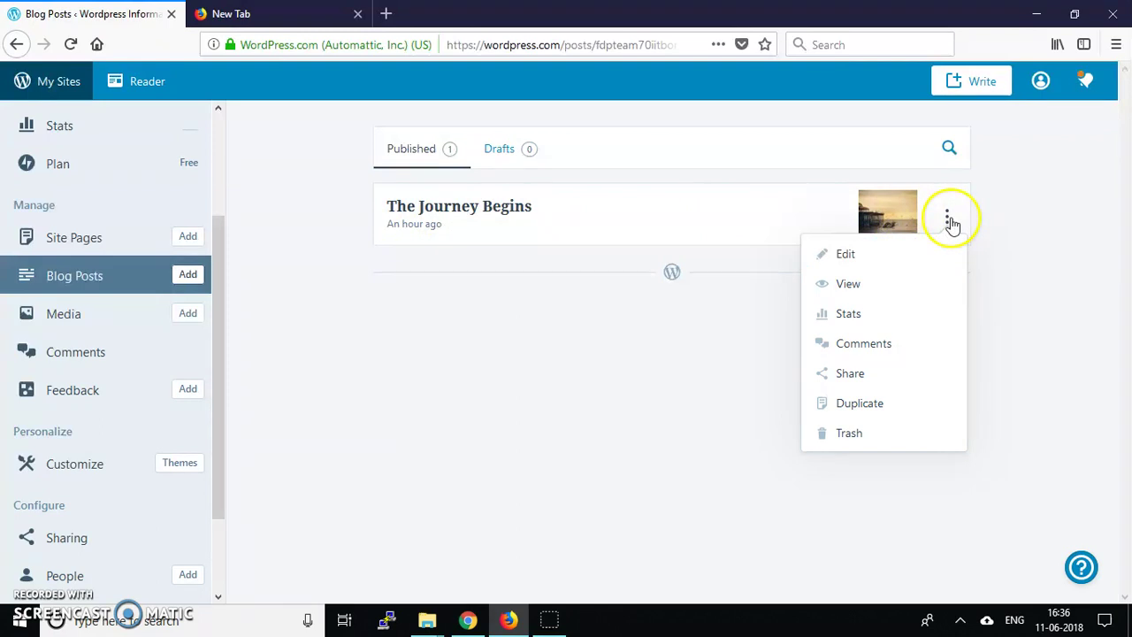
# Edit 'The Journey Begins' and change its title to 'First Blog on My Site'
pyautogui.click(848, 254)
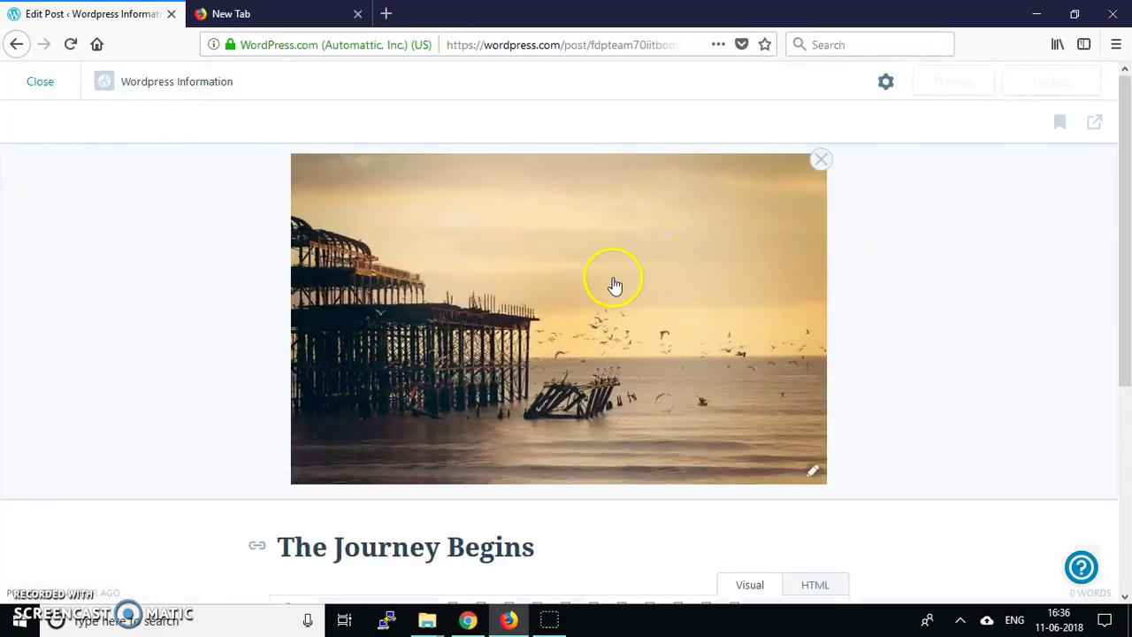
pyautogui.scroll(-2, 566, 389)
pyautogui.scroll(3, 570, 389)
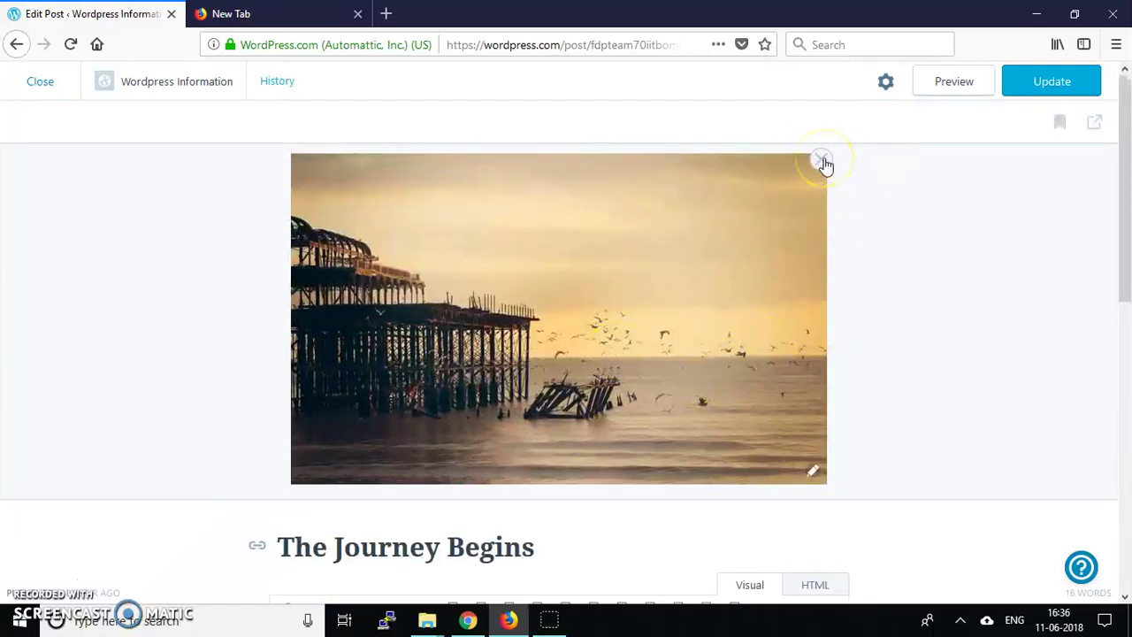
pyautogui.click(812, 477)
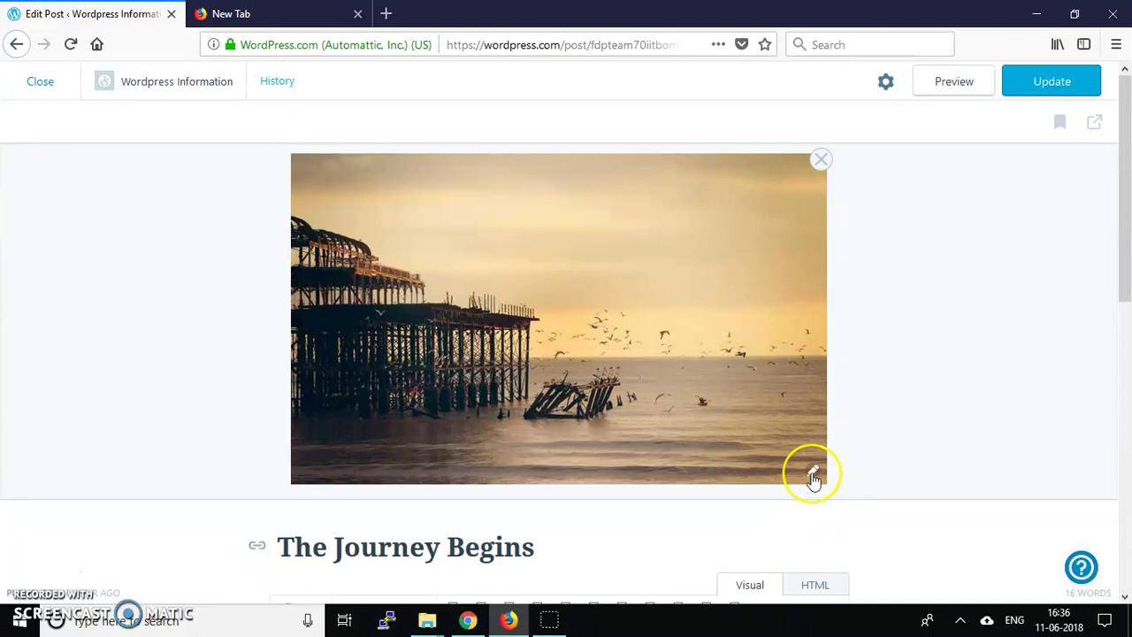
pyautogui.scroll(-1, 812, 477)
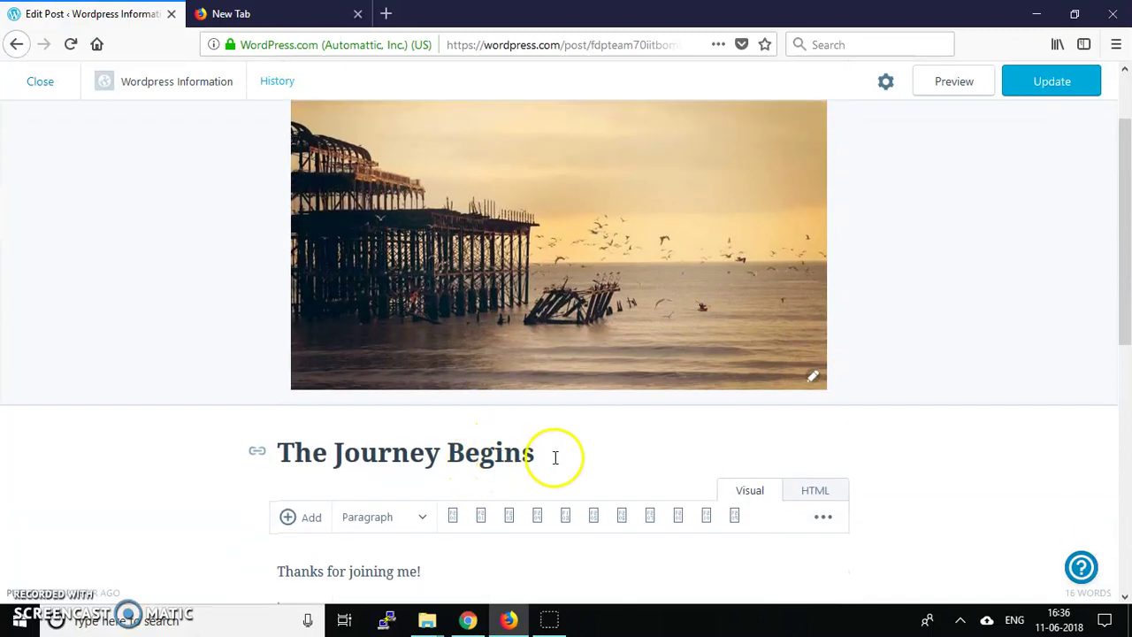
pyautogui.moveTo(554, 457); pyautogui.dragTo(256, 469)
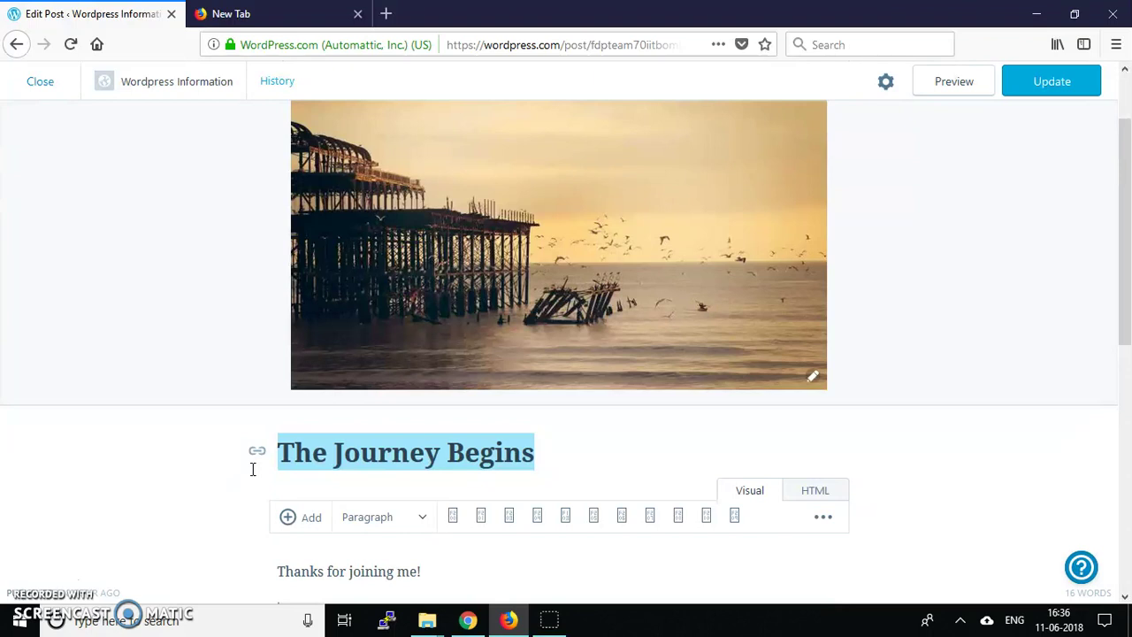
pyautogui.write('First Blog on My Site')
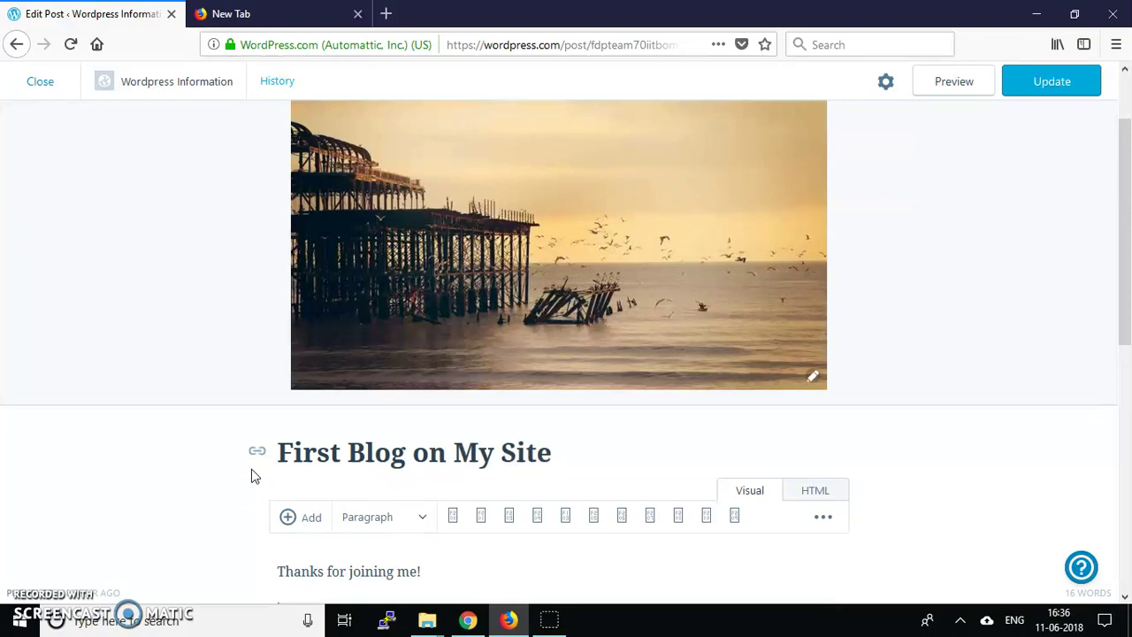
pyautogui.scroll(-1, 256, 469)
pyautogui.scroll(-1, 413, 468)
pyautogui.scroll(-2, 445, 470)
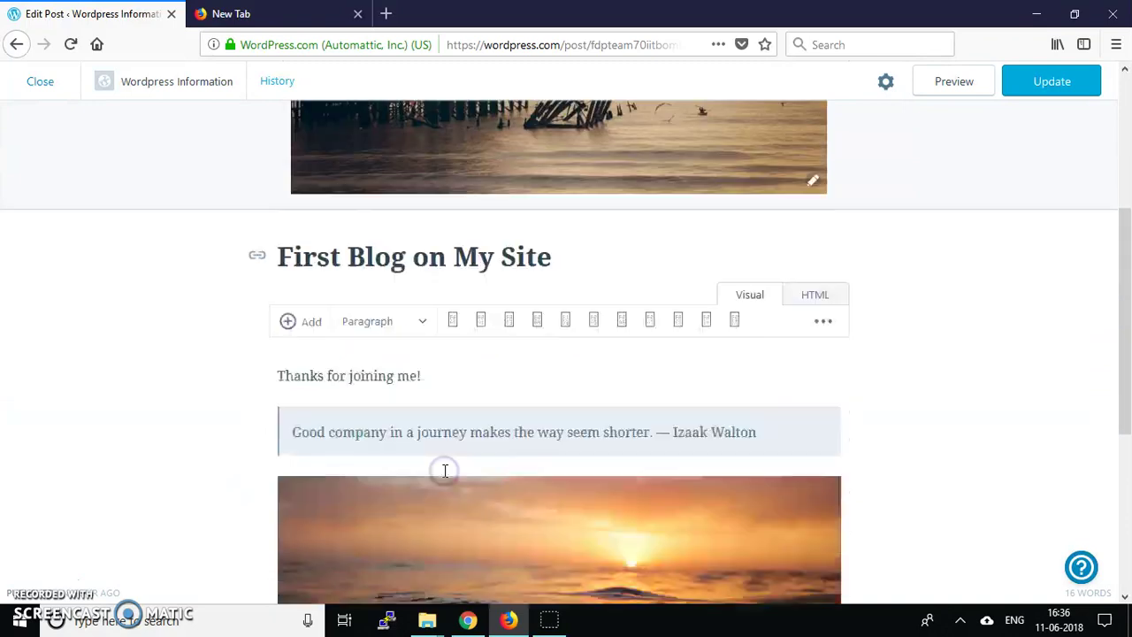
pyautogui.scroll(-2, 445, 469)
# Replace 'Thanks for joining me!' with 'This is how you can edit the blog on Wordpress..'
pyautogui.moveTo(445, 285); pyautogui.dragTo(204, 264)
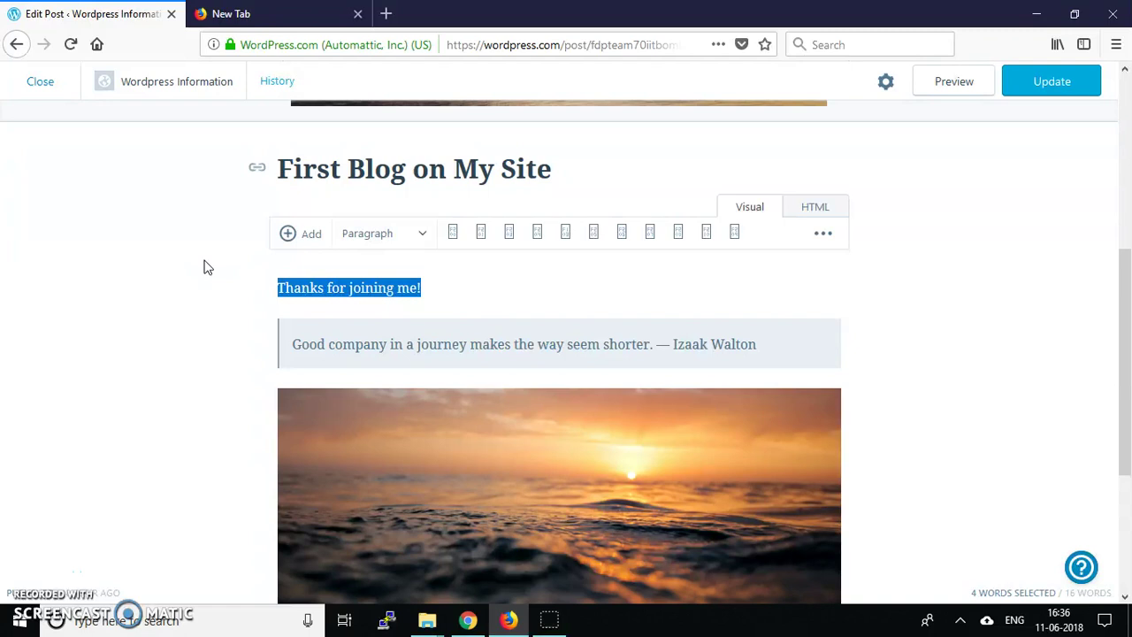
pyautogui.write('T')
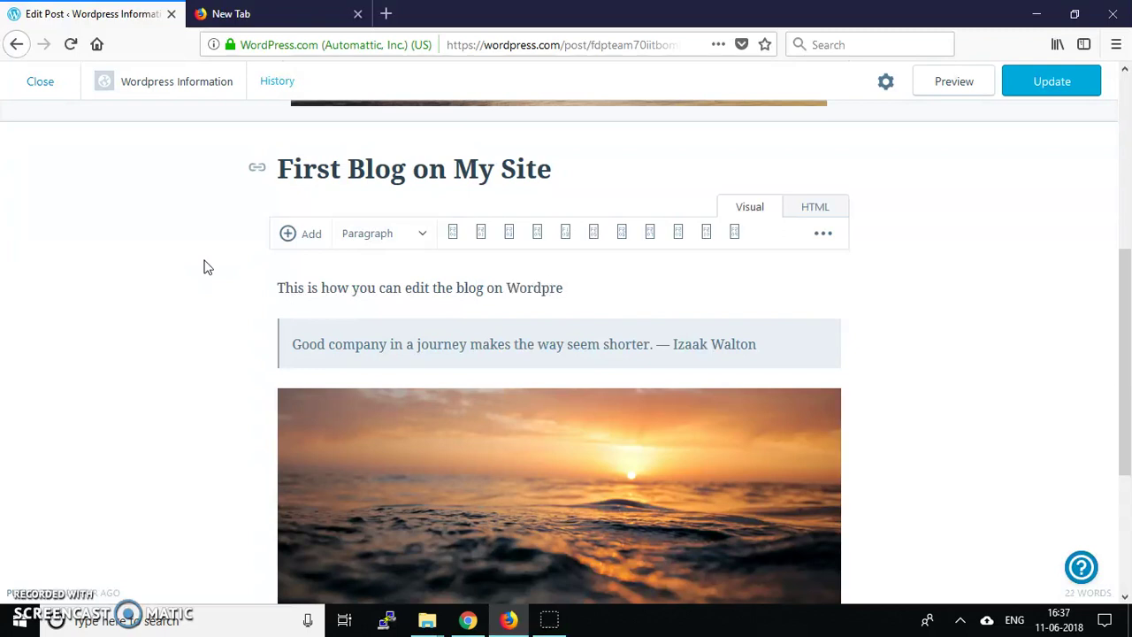
pyautogui.scroll(-3, 692, 367)
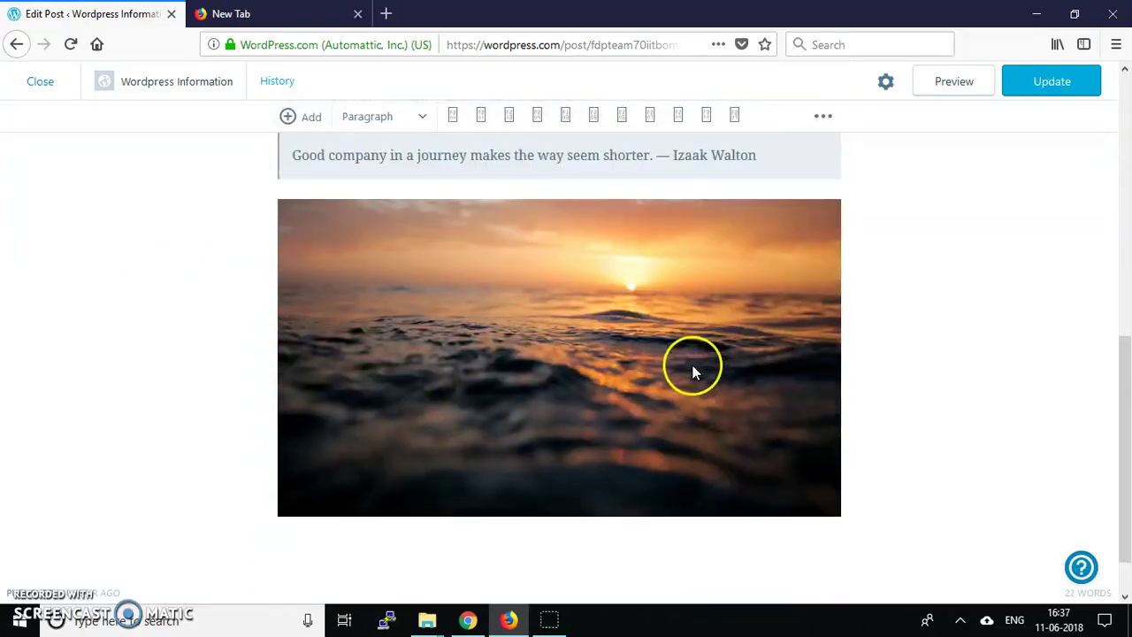
pyautogui.scroll(4, 620, 374)
pyautogui.scroll(2, 614, 399)
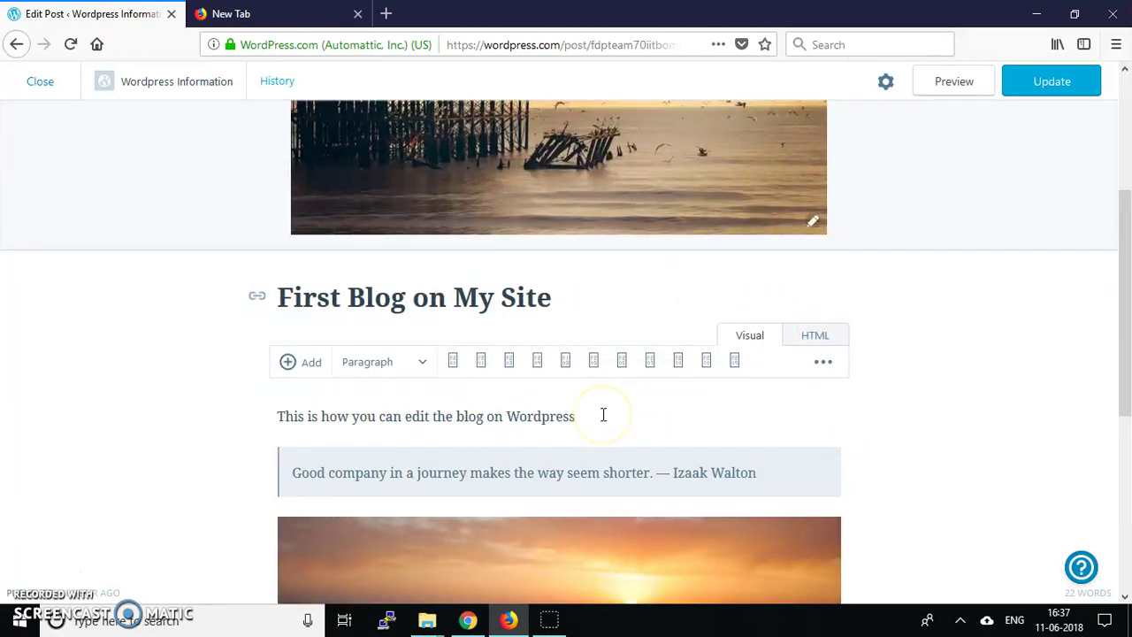
pyautogui.press('Return')
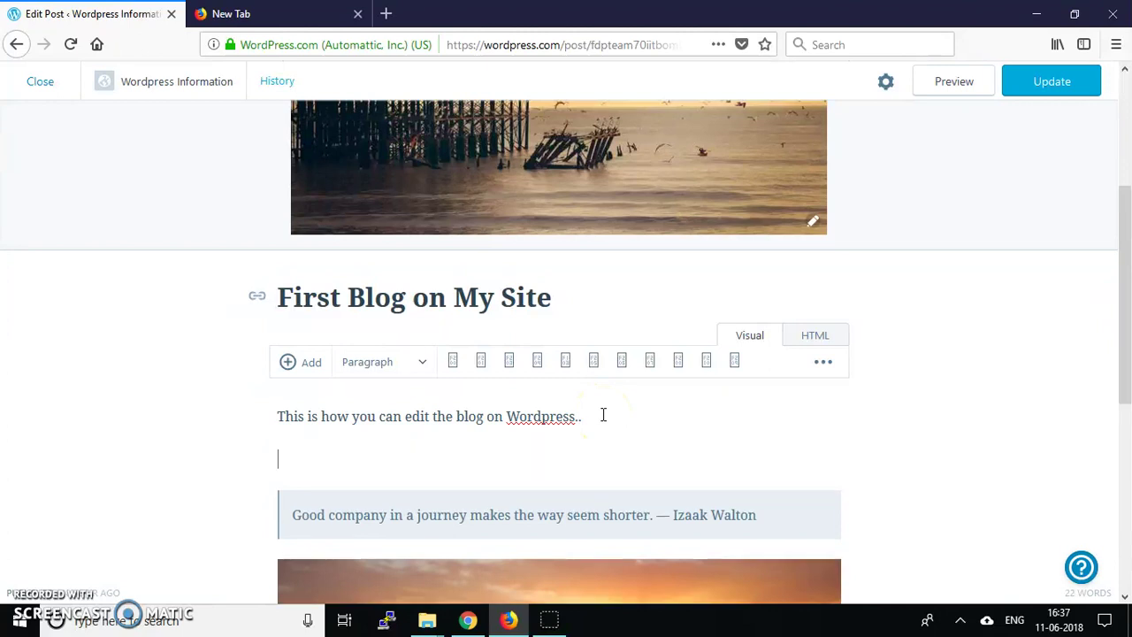
# Format the new opening line as Heading 1
pyautogui.click(292, 361)
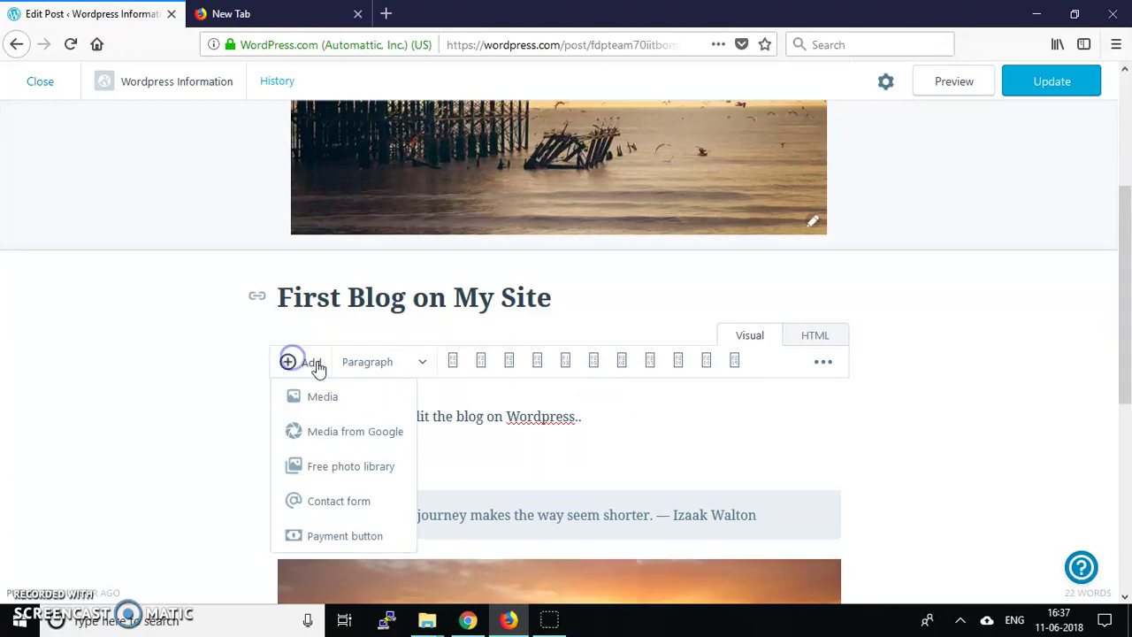
pyautogui.click(350, 363)
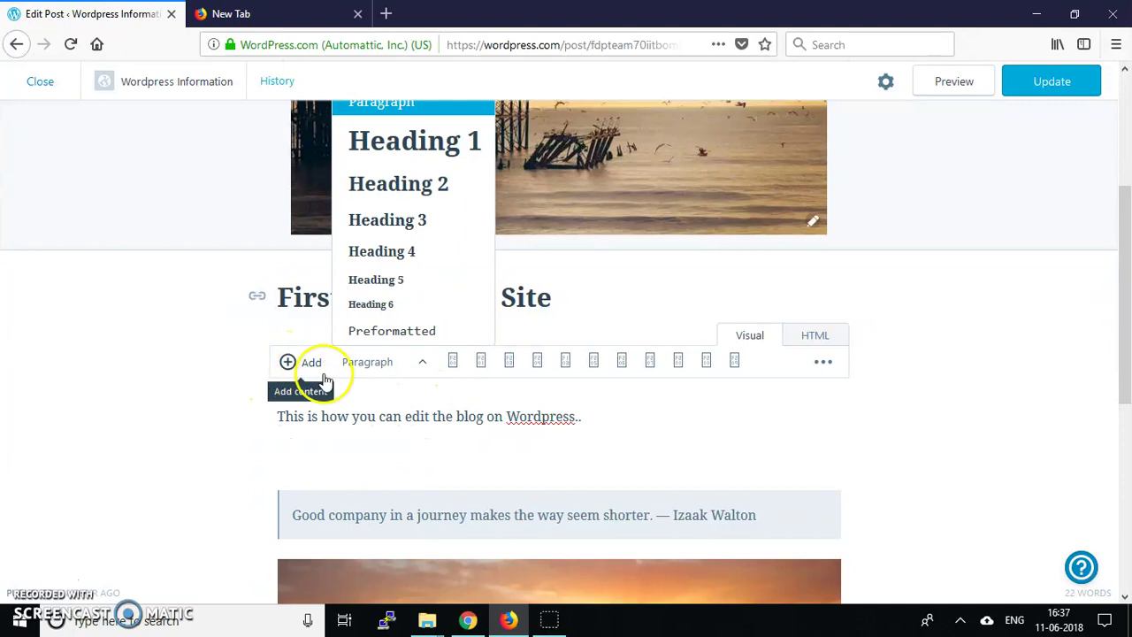
pyautogui.click(454, 419)
pyautogui.moveTo(584, 417); pyautogui.dragTo(468, 421)
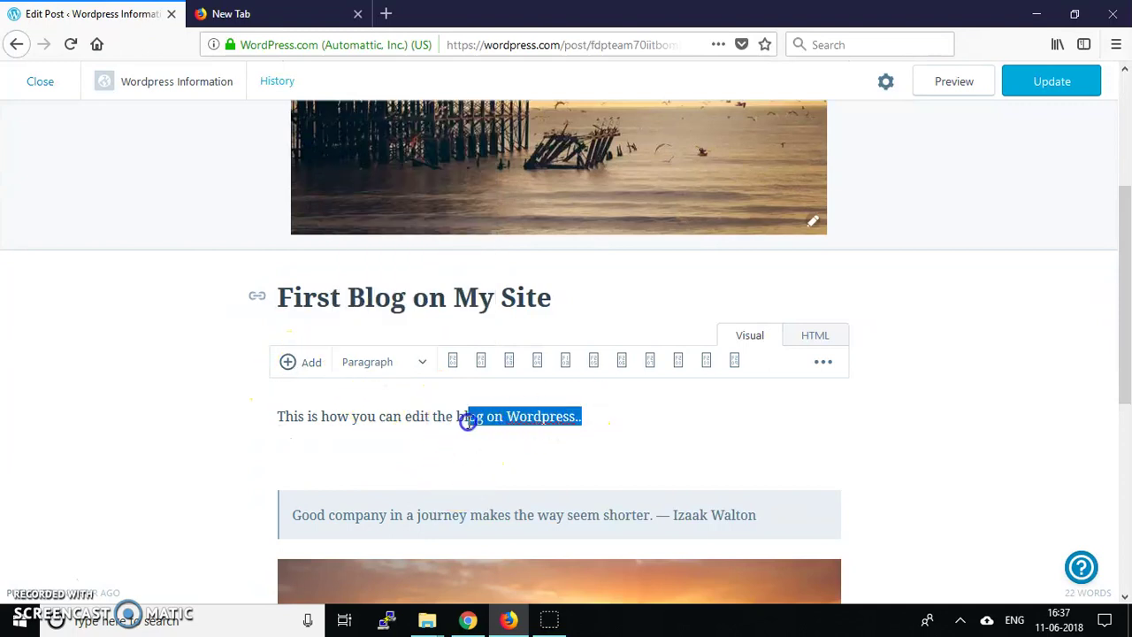
pyautogui.click(416, 363)
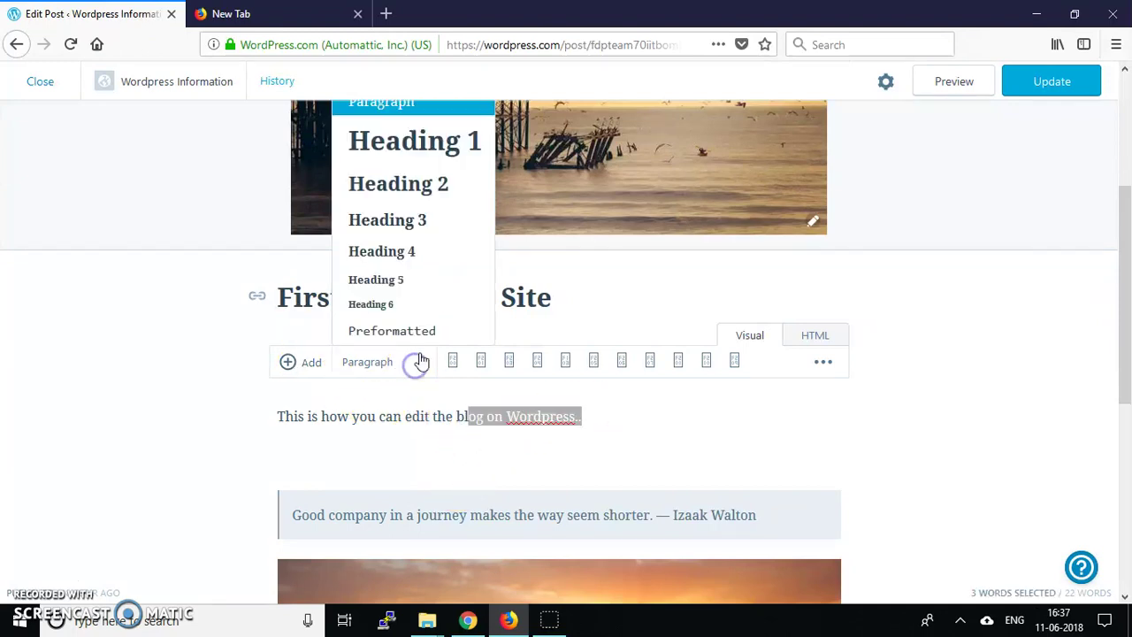
pyautogui.click(437, 154)
pyautogui.click(775, 558)
pyautogui.scroll(5, 885, 518)
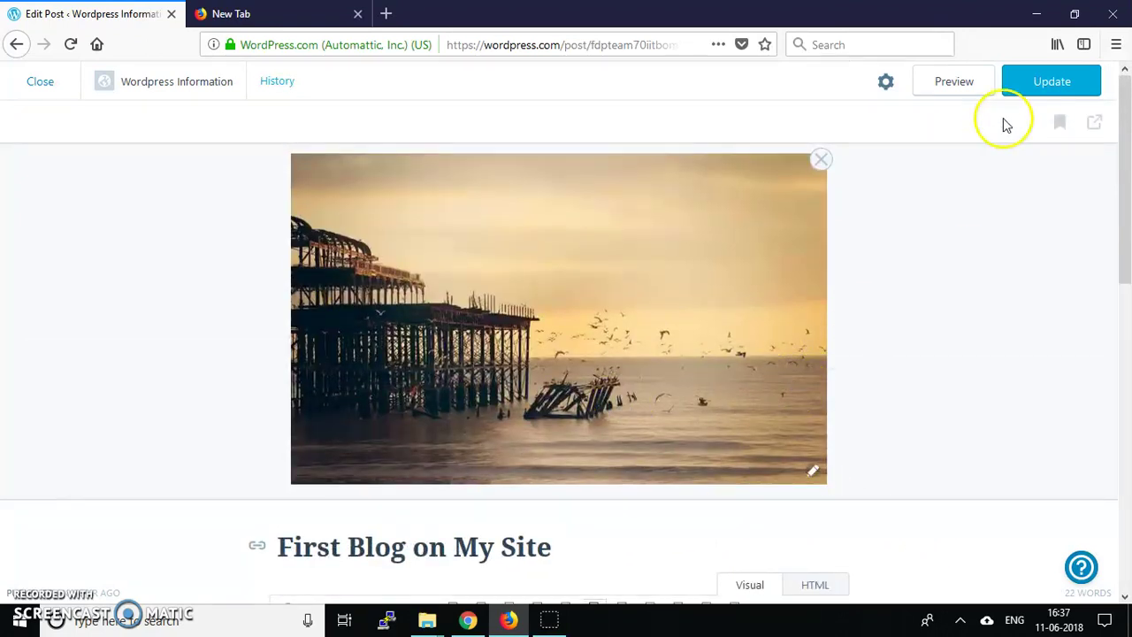
# Update the post and exit the editor
pyautogui.click(1044, 84)
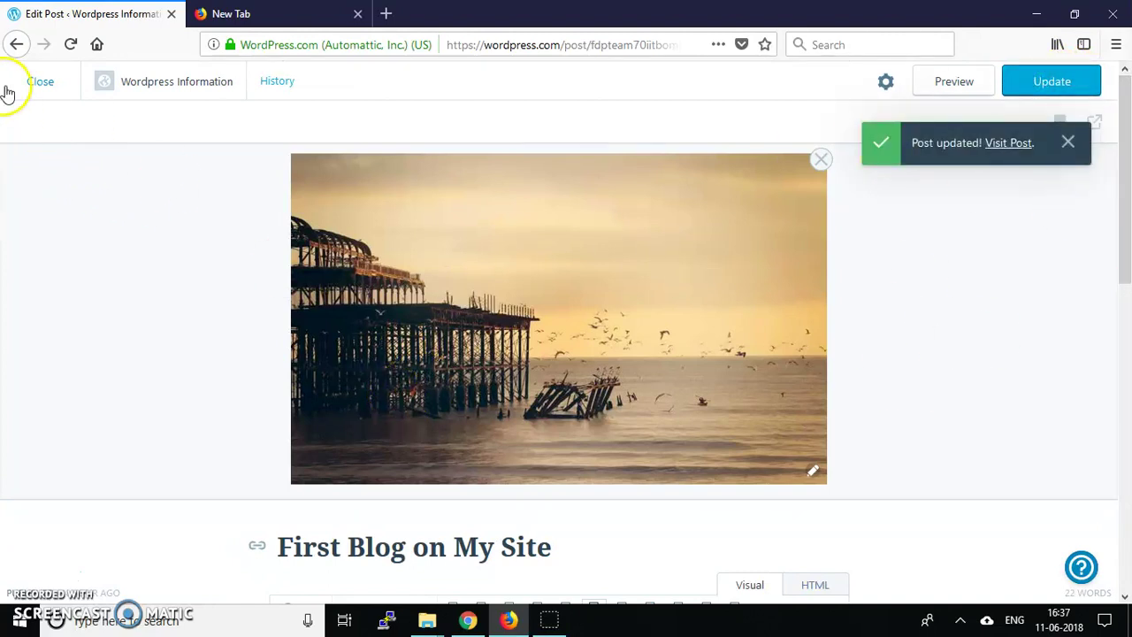
pyautogui.click(39, 82)
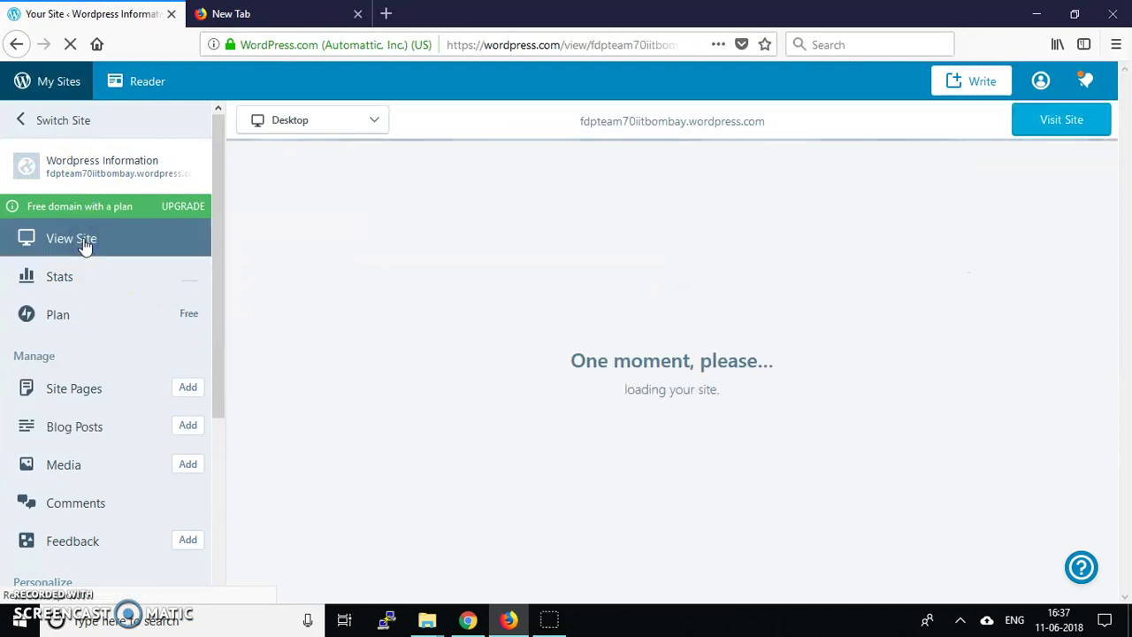
pyautogui.scroll(-2, 531, 345)
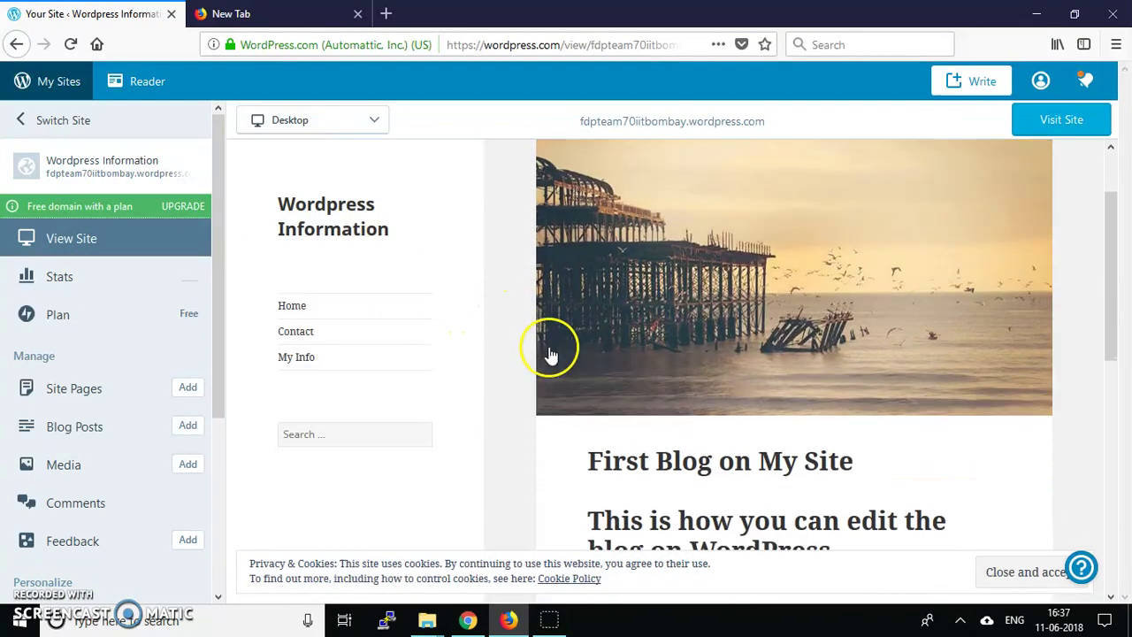
pyautogui.scroll(-2, 549, 353)
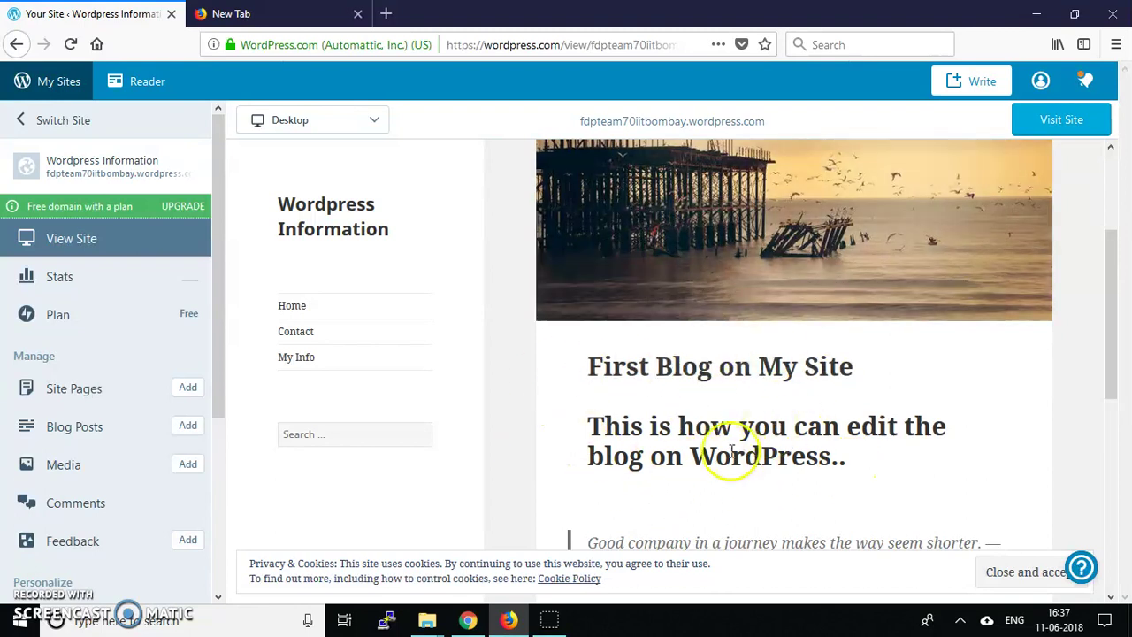
# Visit the live site, dismiss the welcome tour popups, and scroll through the updated post
pyautogui.click(1066, 119)
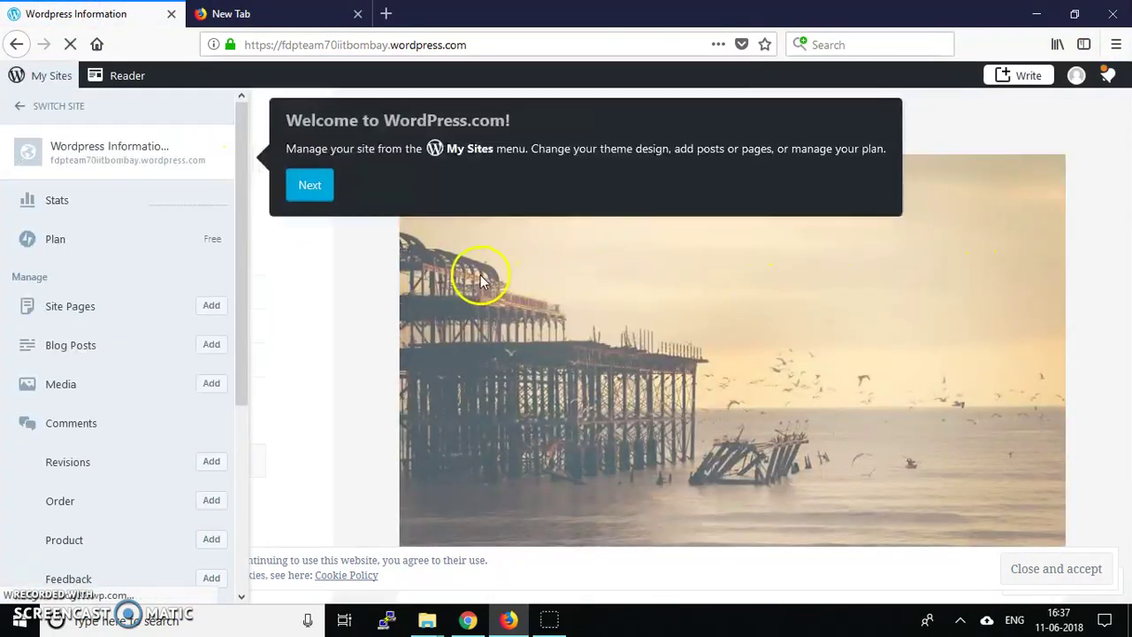
pyautogui.click(309, 185)
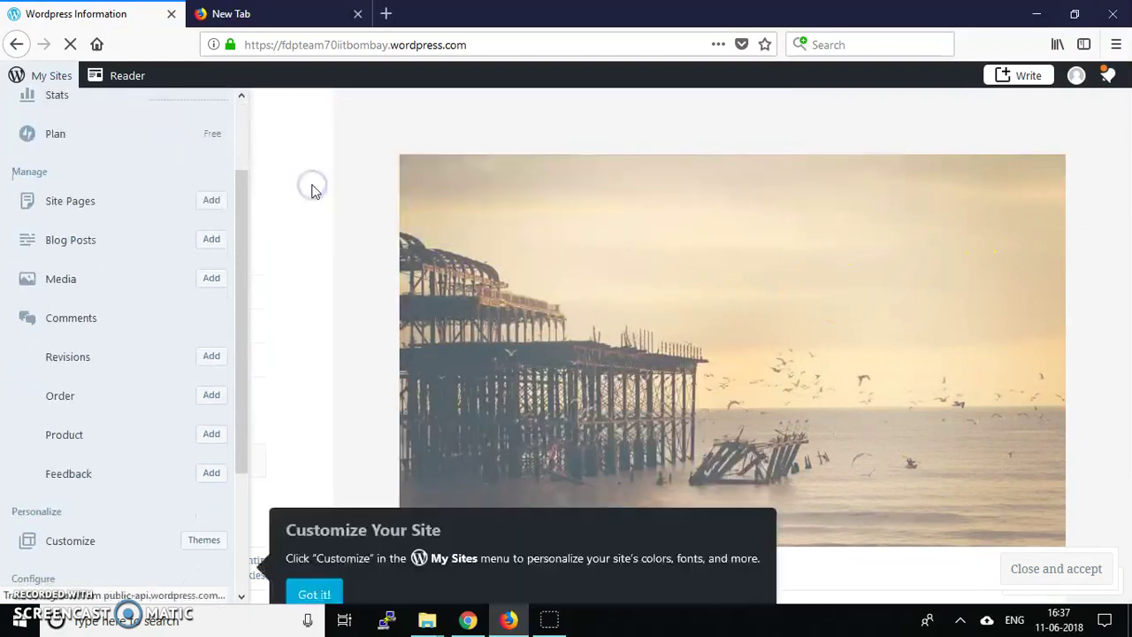
pyautogui.click(314, 559)
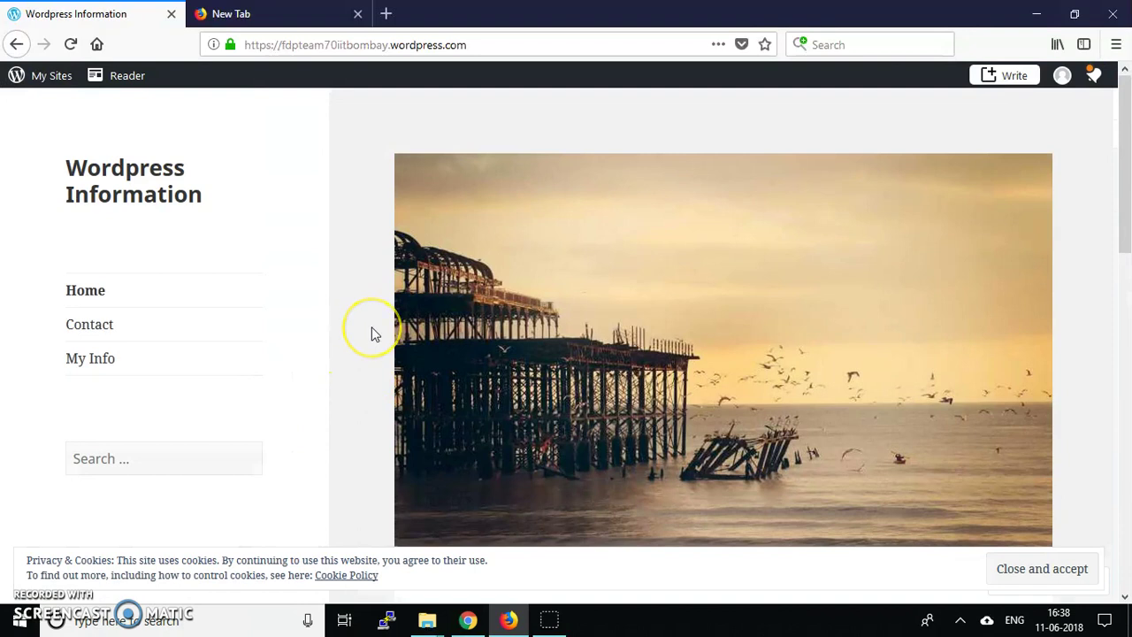
pyautogui.scroll(-2, 372, 333)
pyautogui.scroll(-2, 371, 334)
pyautogui.scroll(-2, 372, 334)
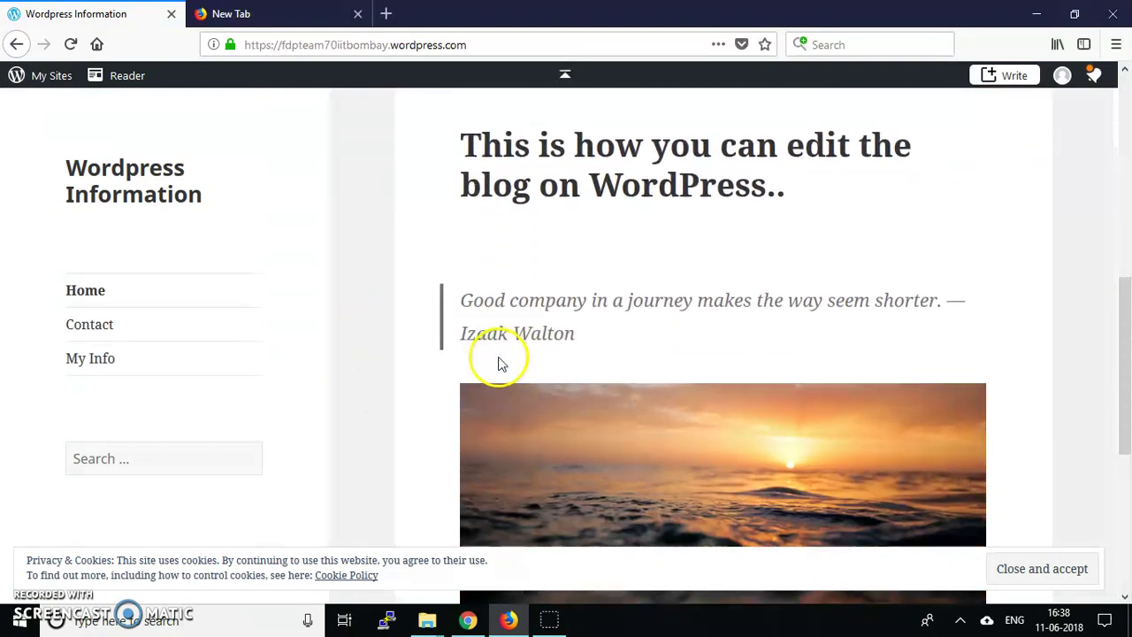
pyautogui.scroll(-2, 728, 486)
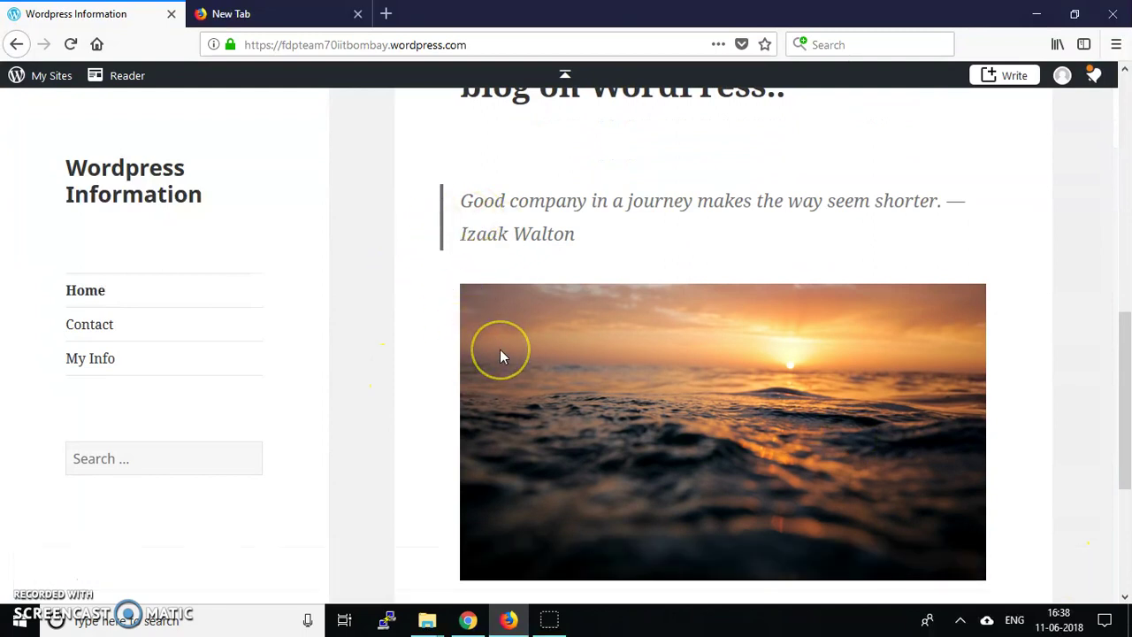
pyautogui.scroll(-3, 500, 354)
pyautogui.scroll(-3, 399, 407)
pyautogui.scroll(6, 349, 419)
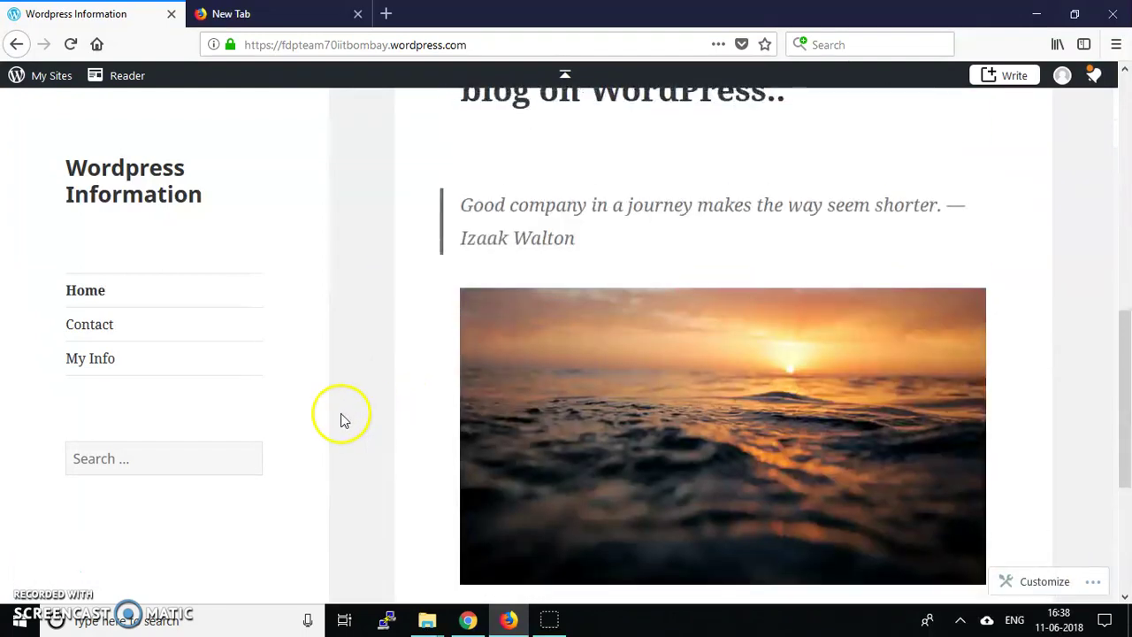
# Open the My Info page from the live site's side menu
pyautogui.click(89, 361)
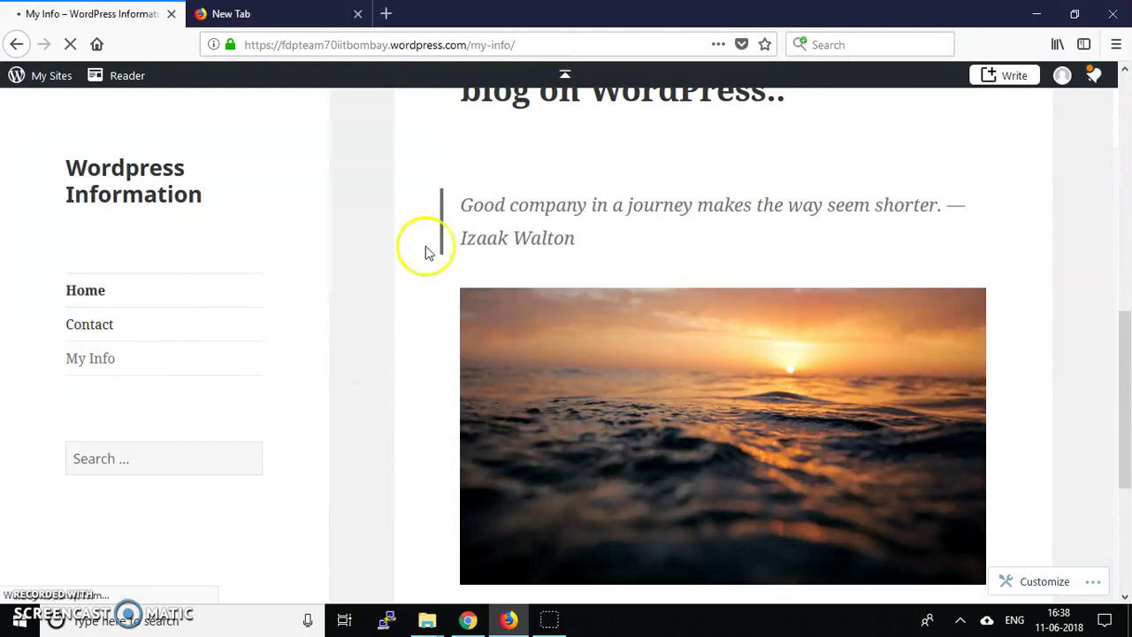